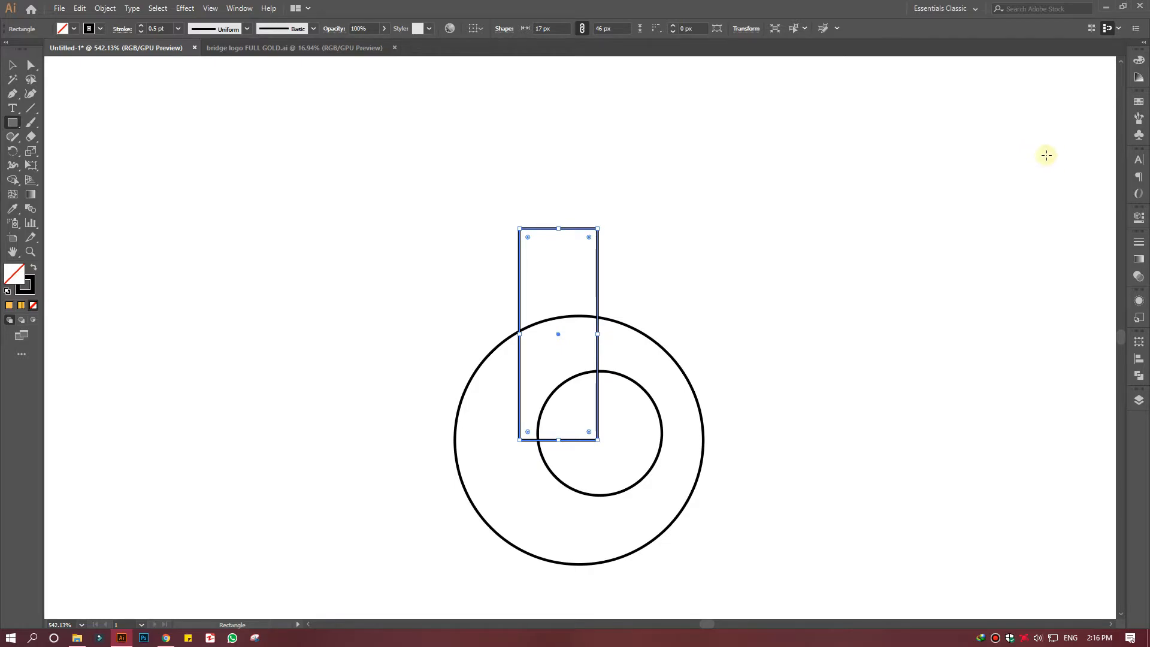
- Rotate the upright rectangle to an angle of 326°
left_click(1138, 216)
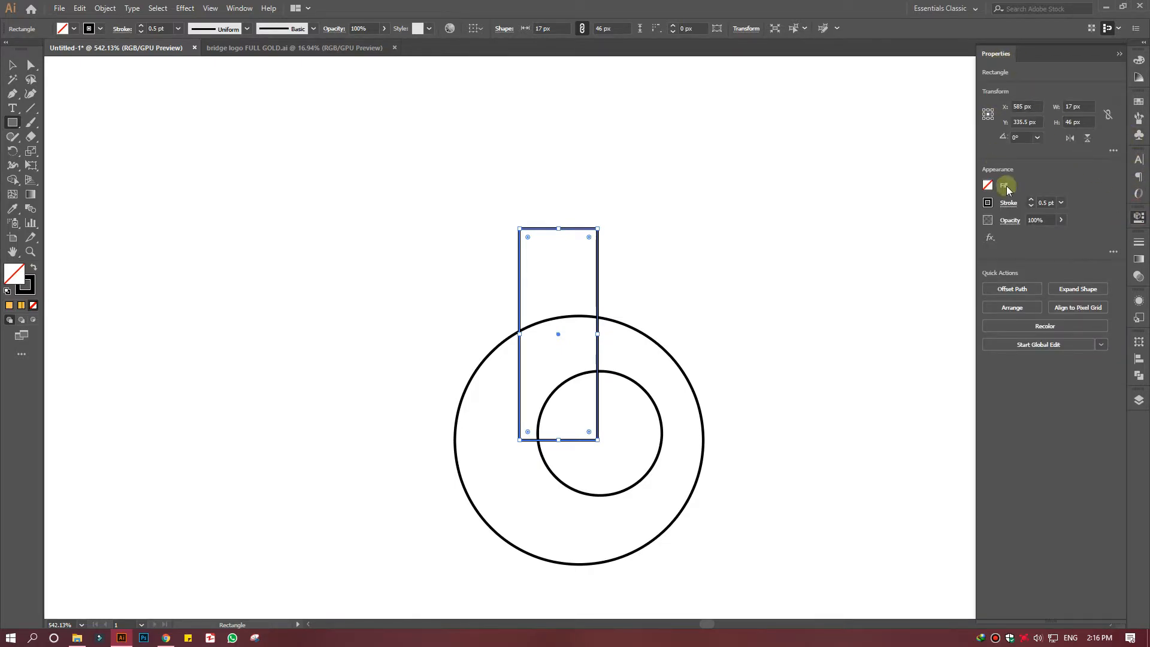
left_click(1013, 138)
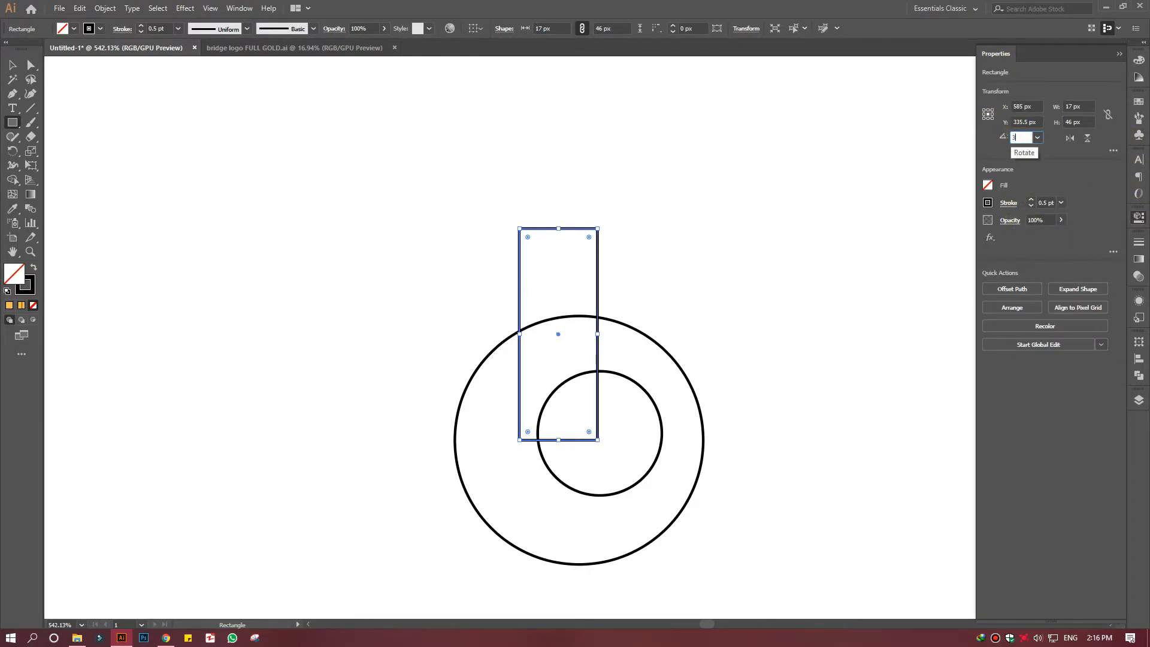
type("326")
key("Return")
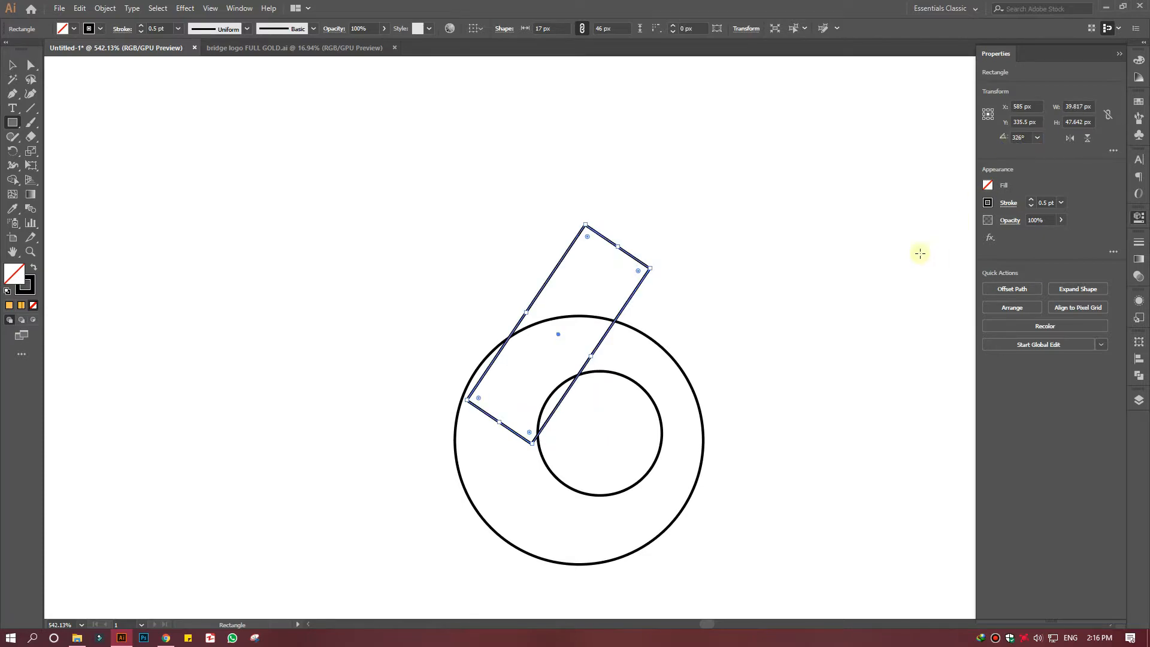
- Move the rotated rectangle so its left long edge meets the outer circle and its right edge meets the small circle
left_click_drag(559, 334, 540, 343)
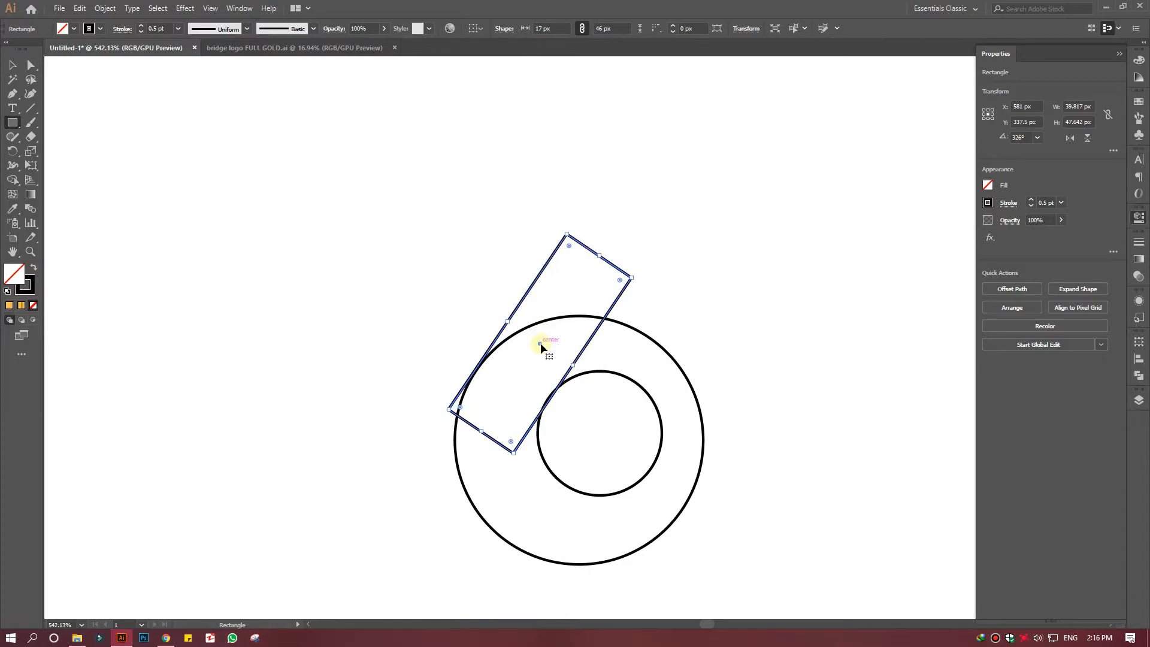
left_click(30, 251)
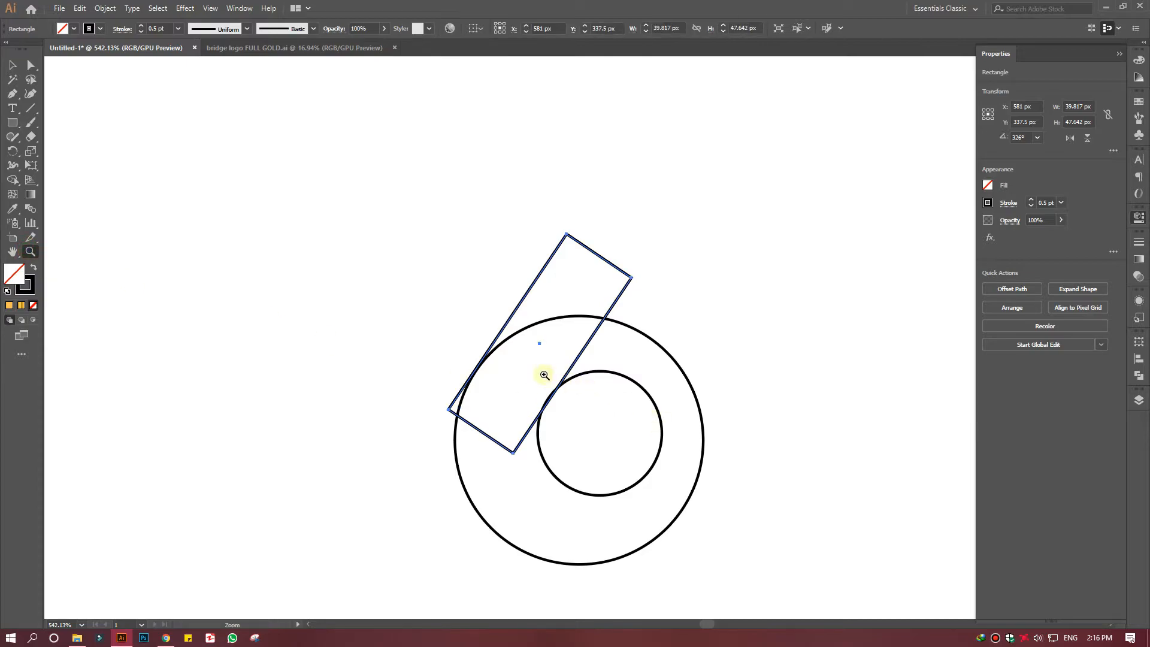
left_click_drag(509, 373, 579, 441)
left_click_drag(451, 387, 585, 354)
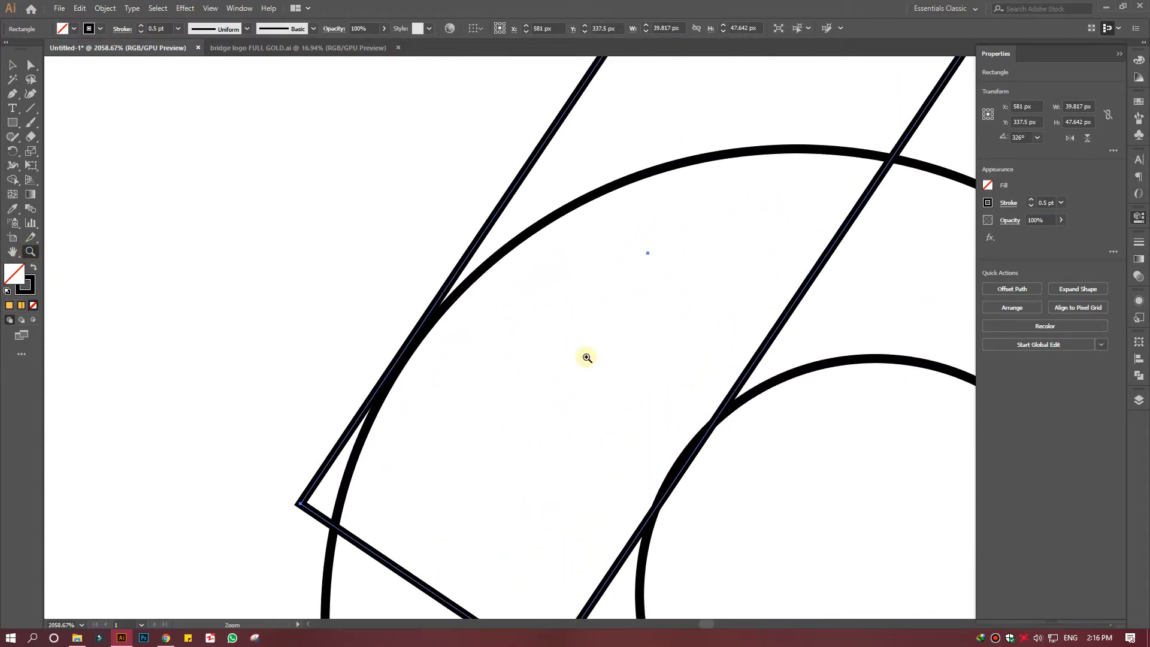
left_click(1119, 54)
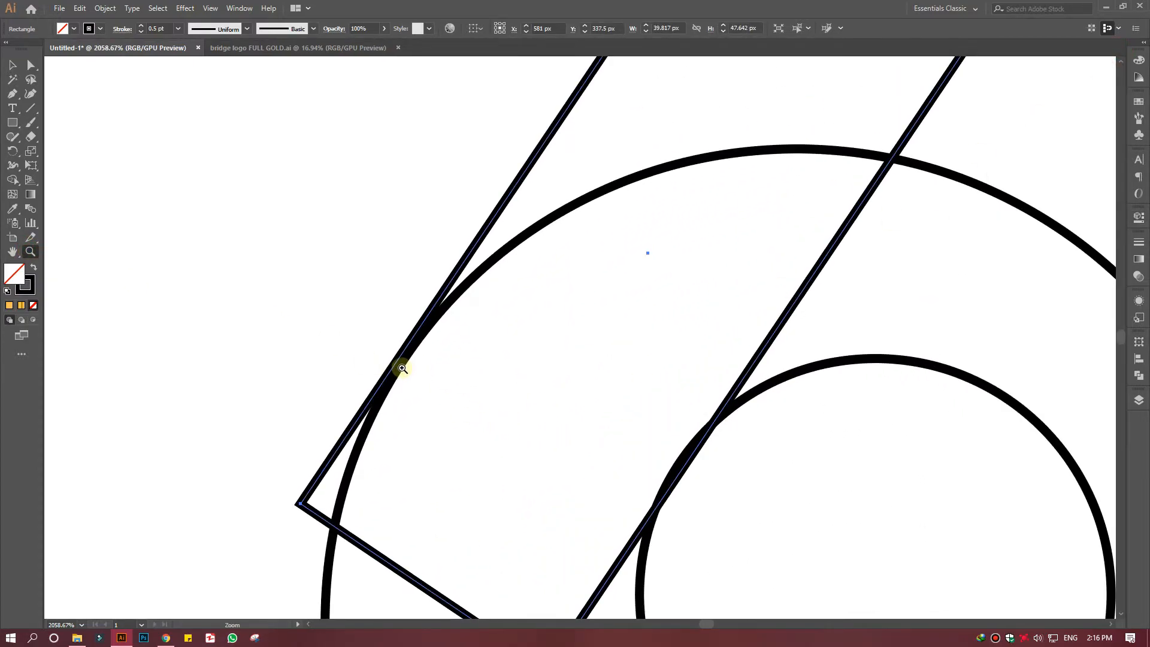
left_click(12, 65)
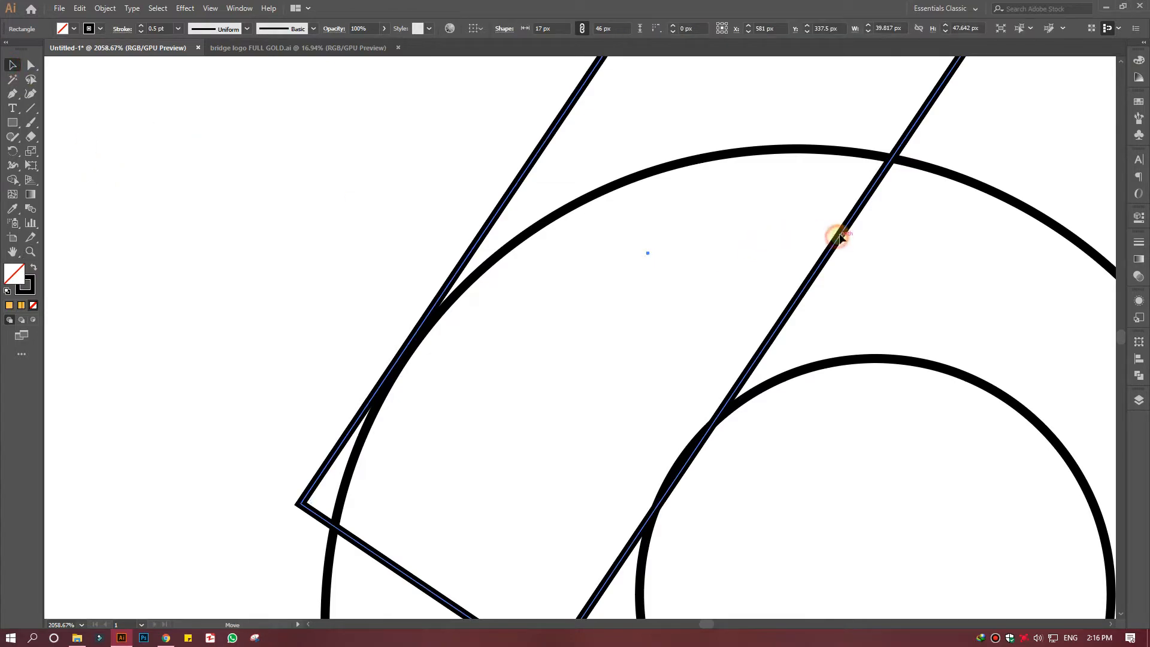
left_click_drag(843, 233, 852, 228)
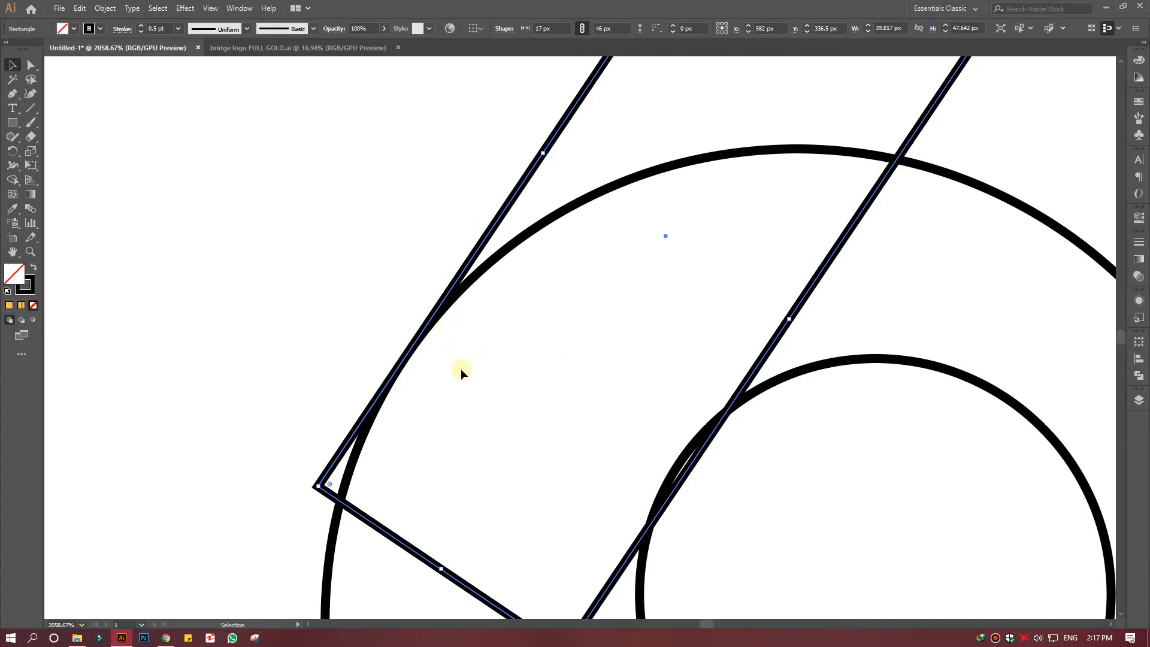
- Shift only the rectangle's right long edge slightly outward from the small circle so it lies tangent to that circle
left_click(27, 64)
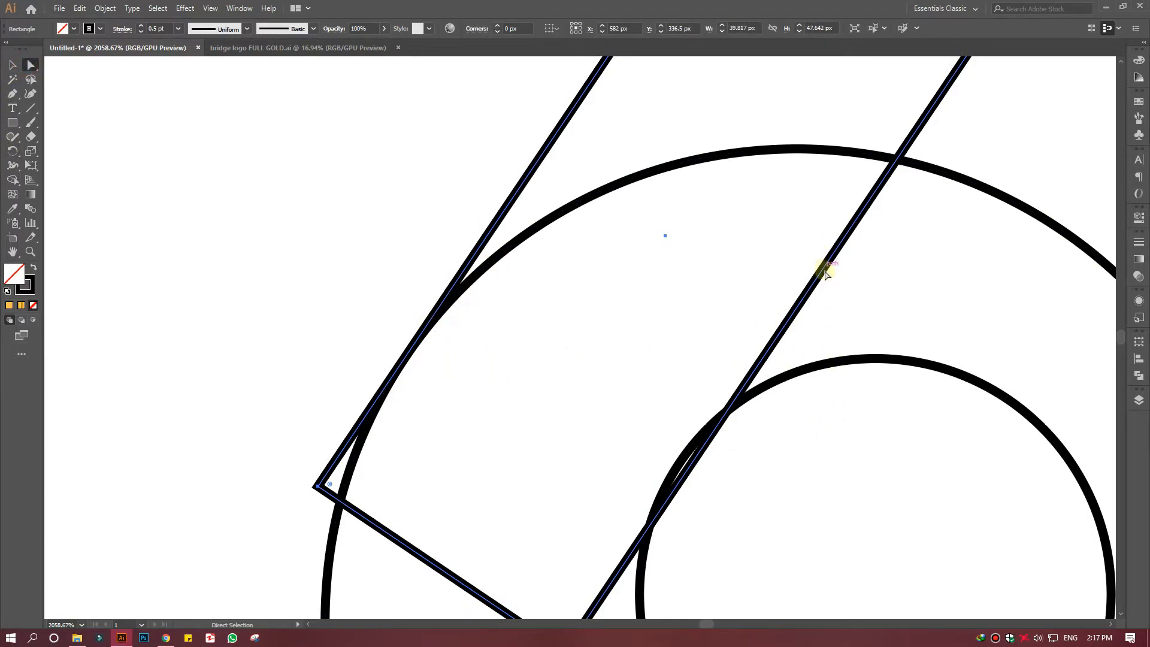
left_click_drag(685, 469, 663, 464)
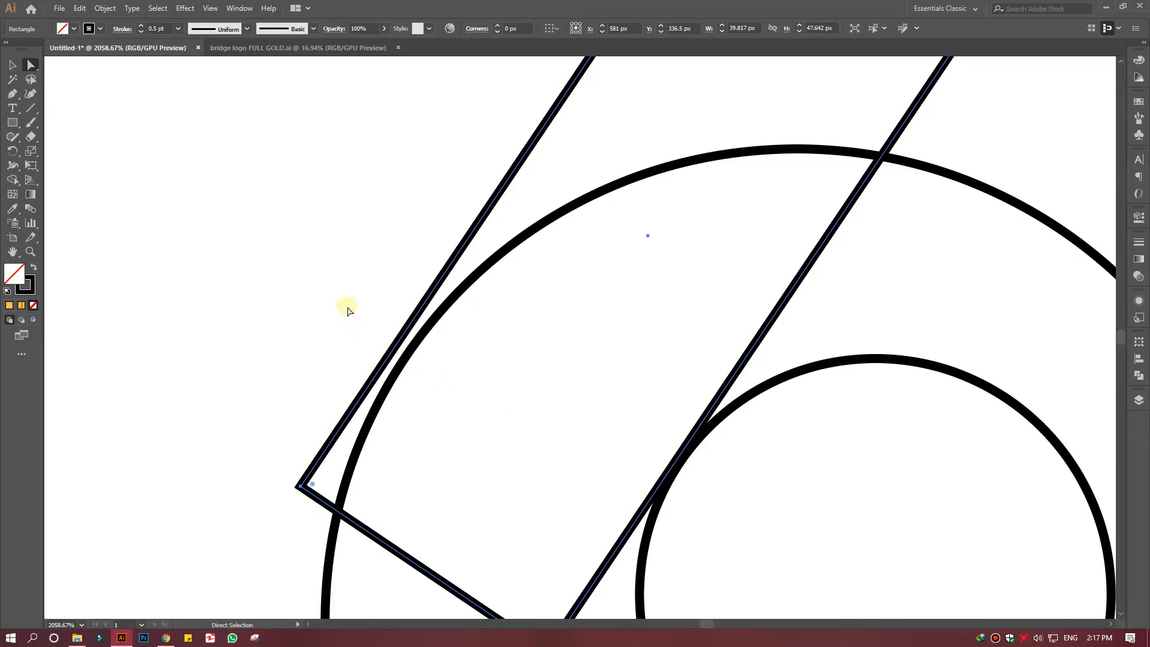
key("ctrl+z")
left_click(354, 172)
left_click(749, 380)
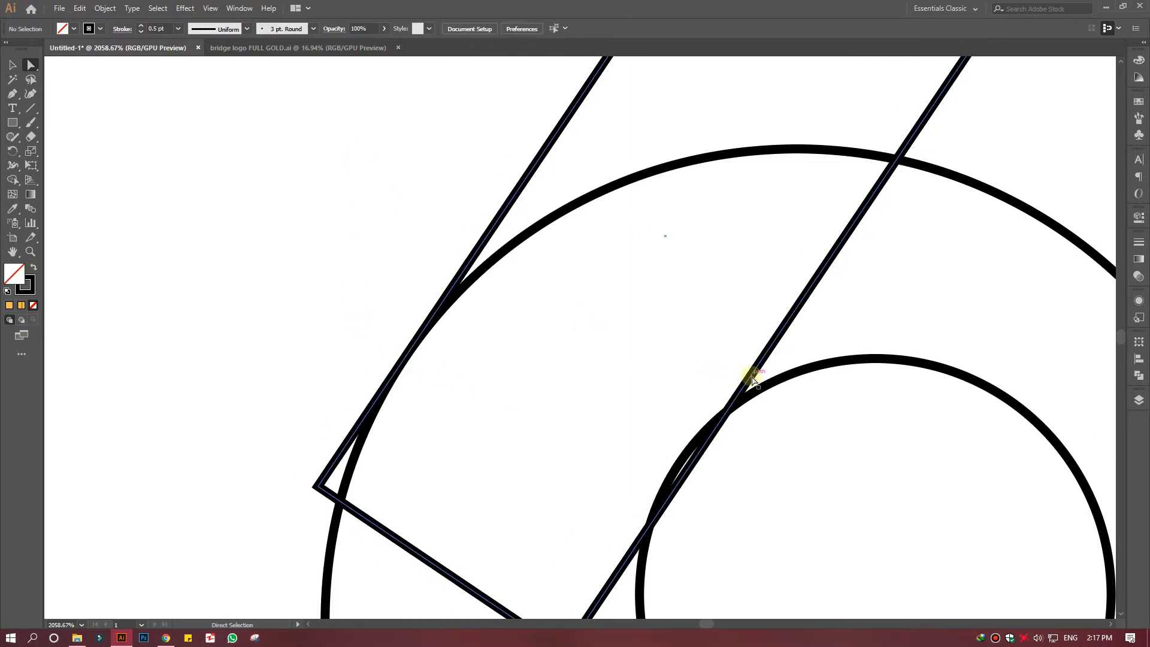
left_click_drag(692, 466, 678, 464)
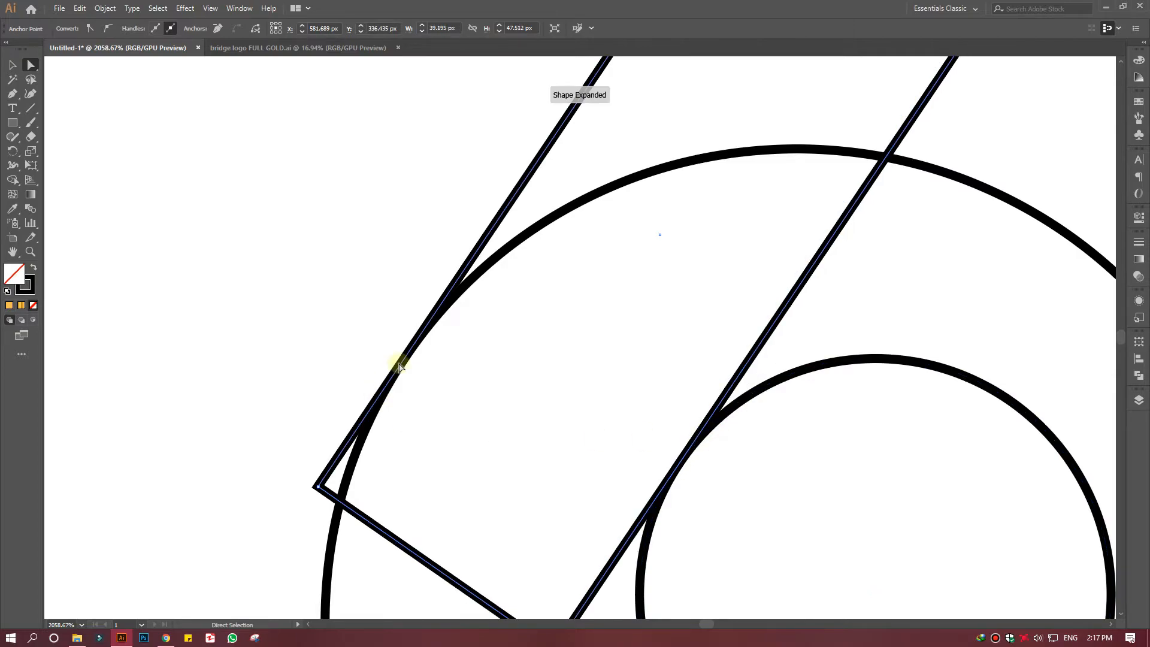
- Nudge only the rectangle's left long edge slightly inward so it closely meets the outer circle's curve
left_click_drag(277, 295, 460, 436)
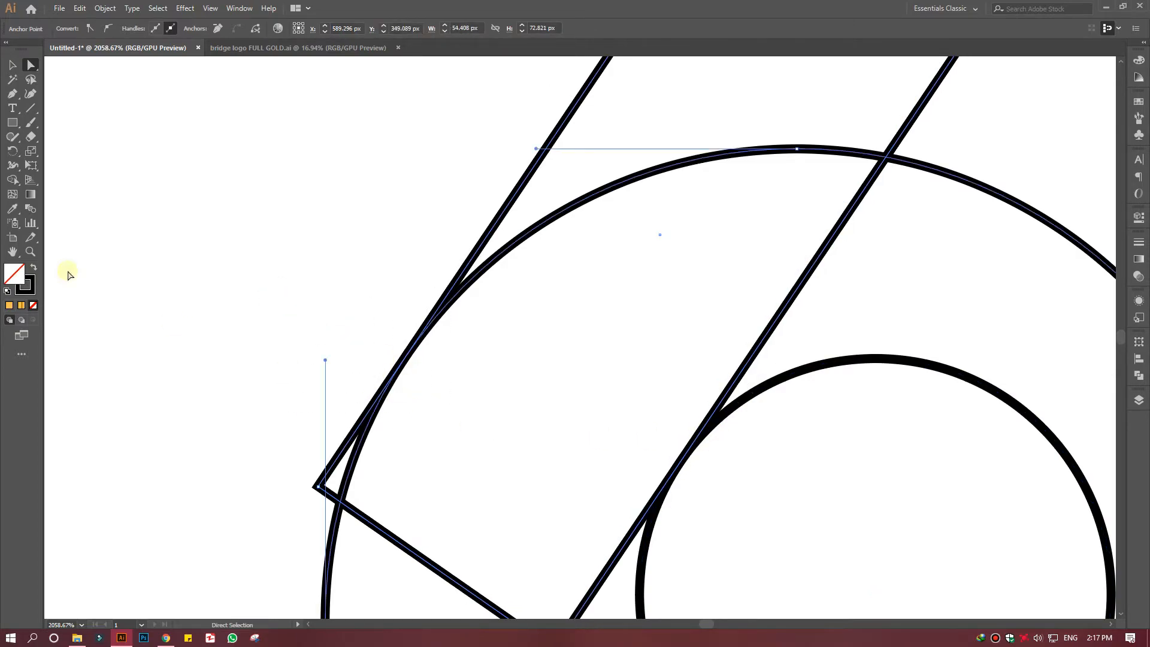
left_click(12, 180)
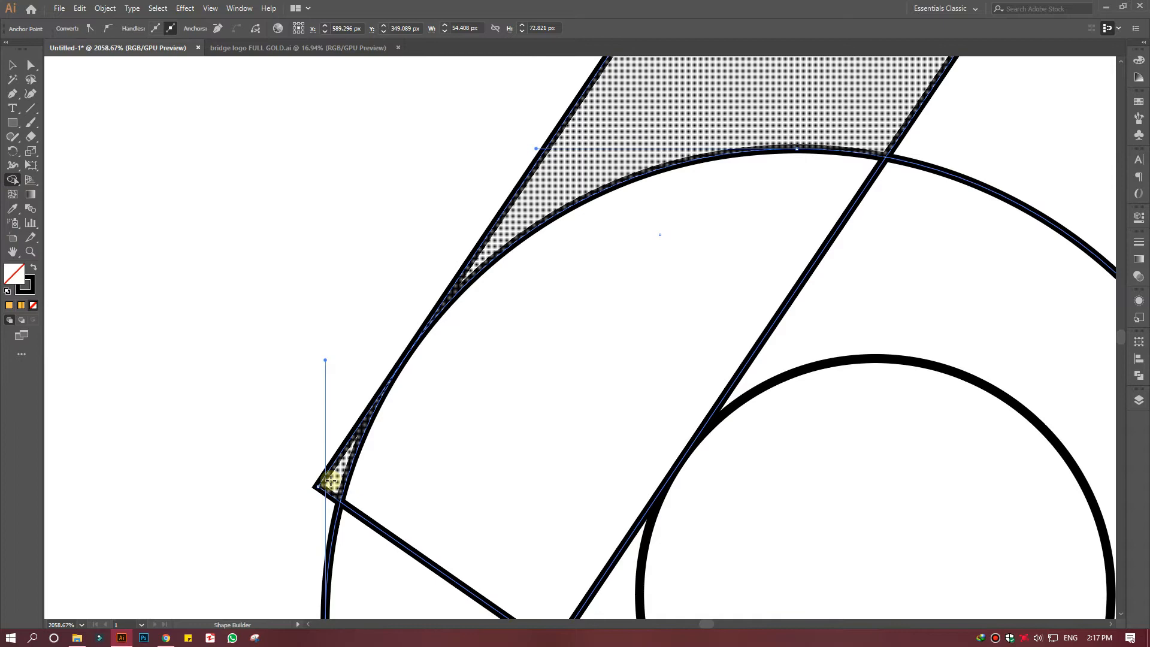
left_click(30, 252)
left_click(182, 309)
left_click(840, 384)
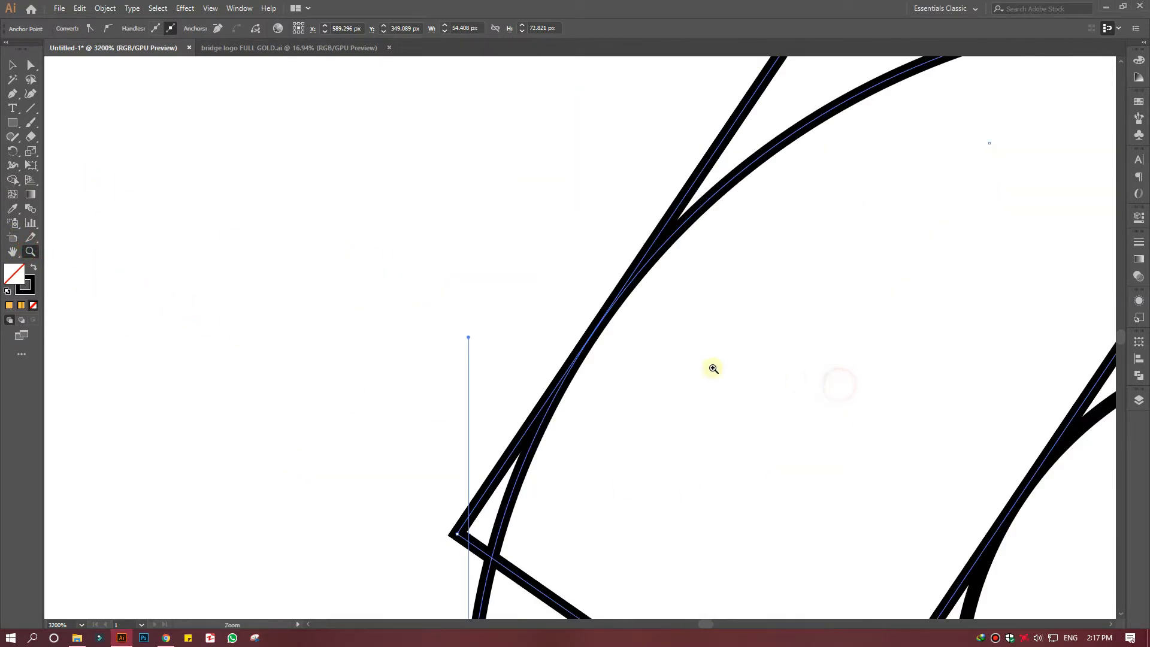
left_click(601, 326)
left_click(599, 325)
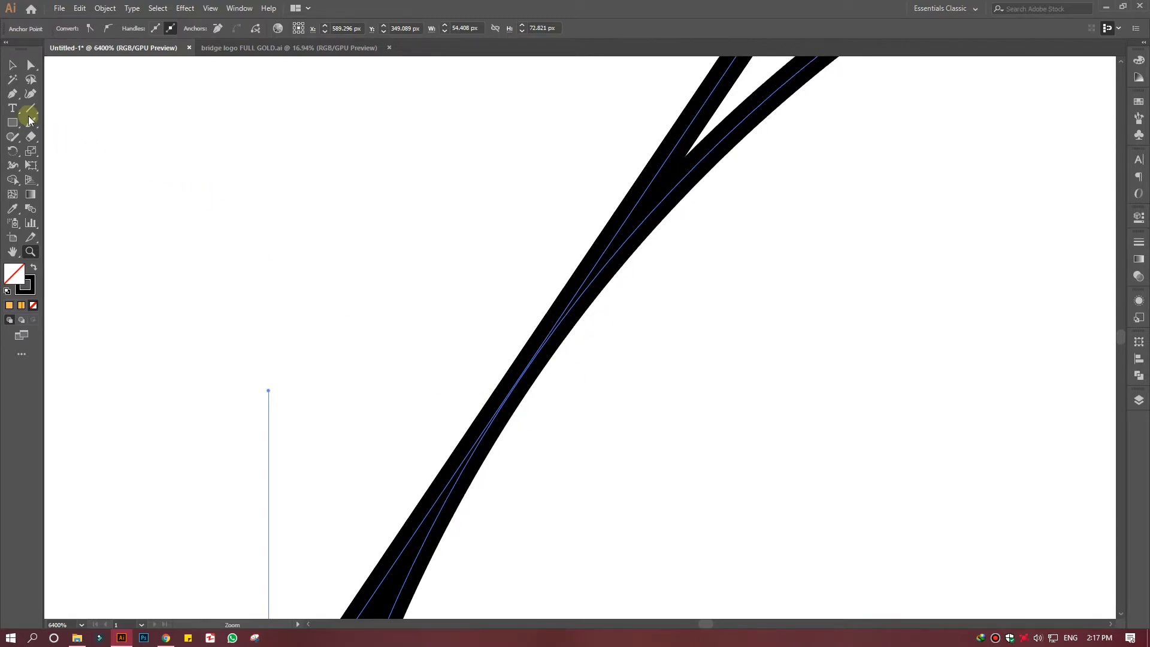
left_click(30, 67)
left_click(216, 279)
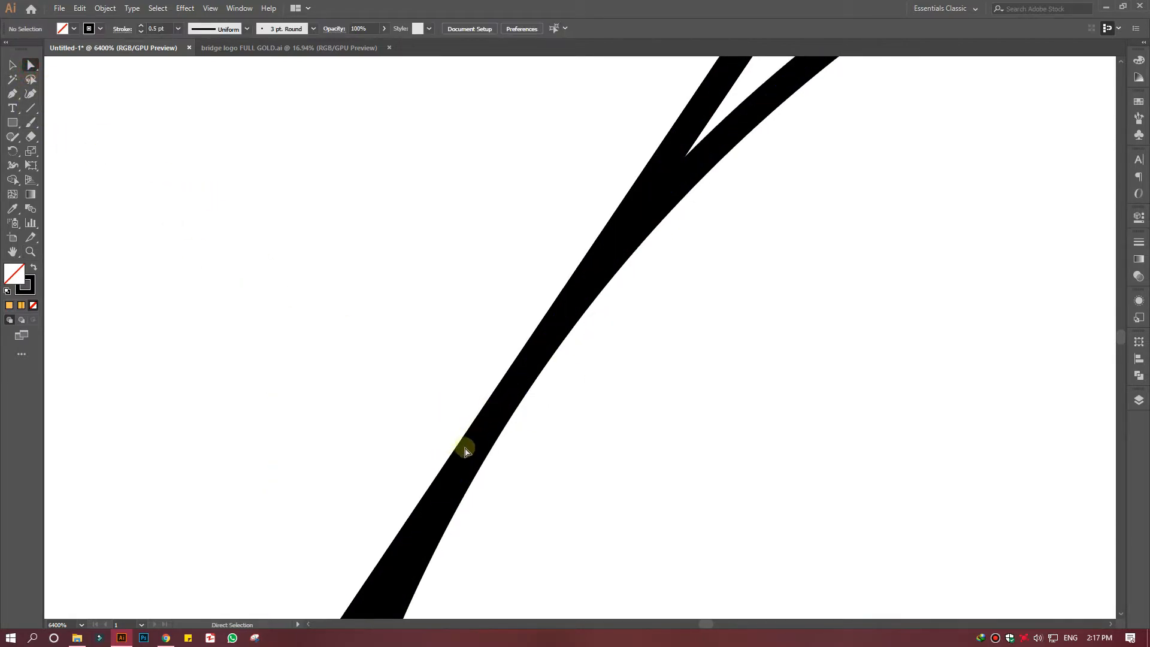
left_click_drag(489, 422, 492, 423)
scroll(389, 429, "down", 8)
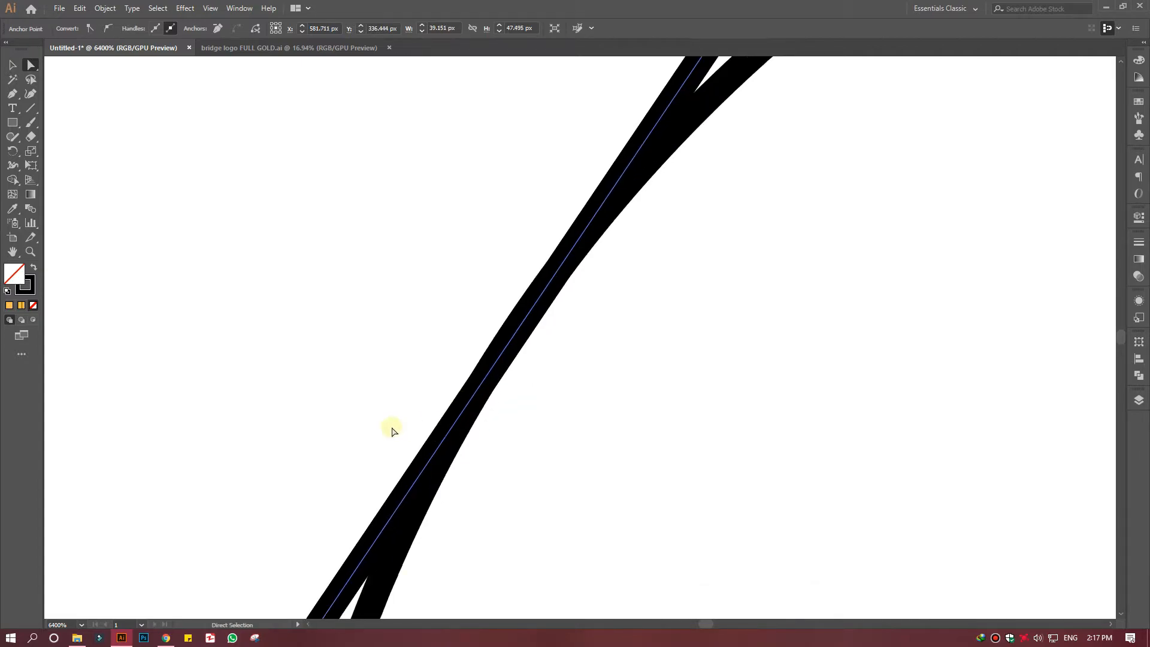
- Check with the Shape Builder the sliver region between the rectangle's lower-left corner and the outer circle
left_click_drag(221, 146, 373, 268)
scroll(514, 286, "up", 5)
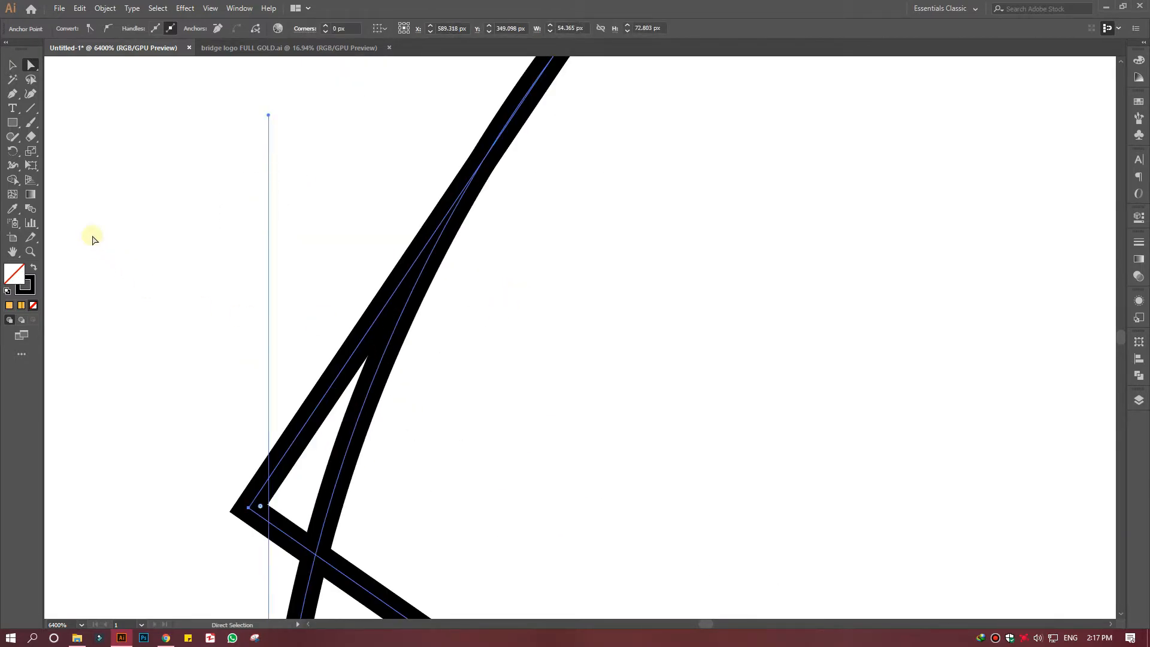
left_click(13, 179)
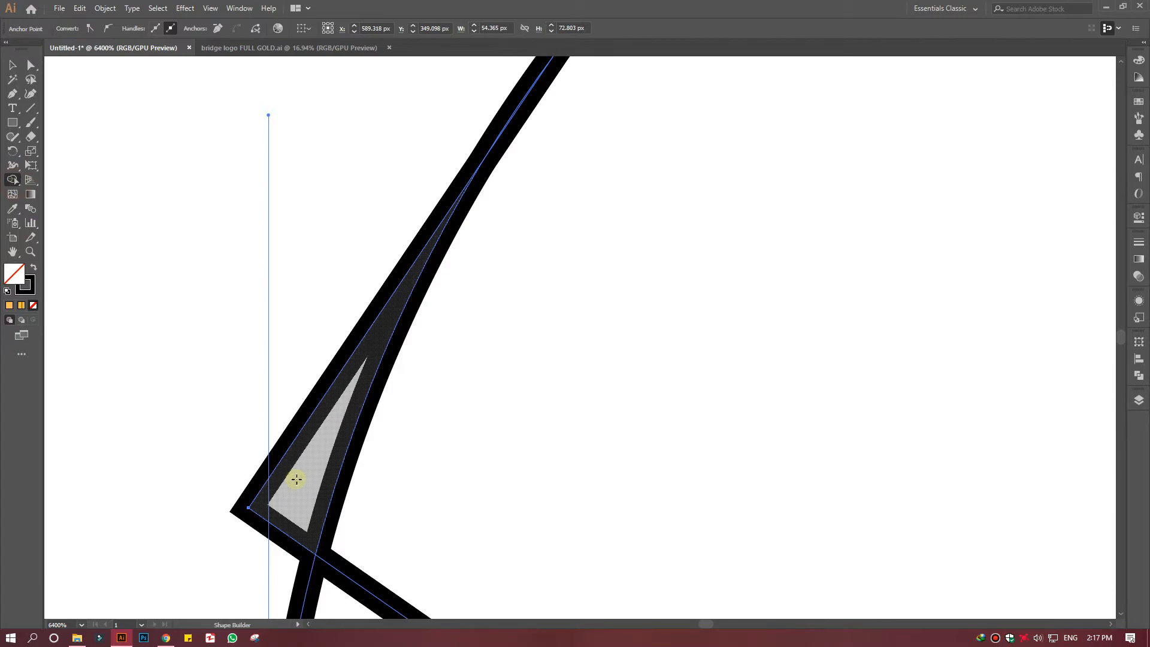
scroll(310, 470, "down", 4)
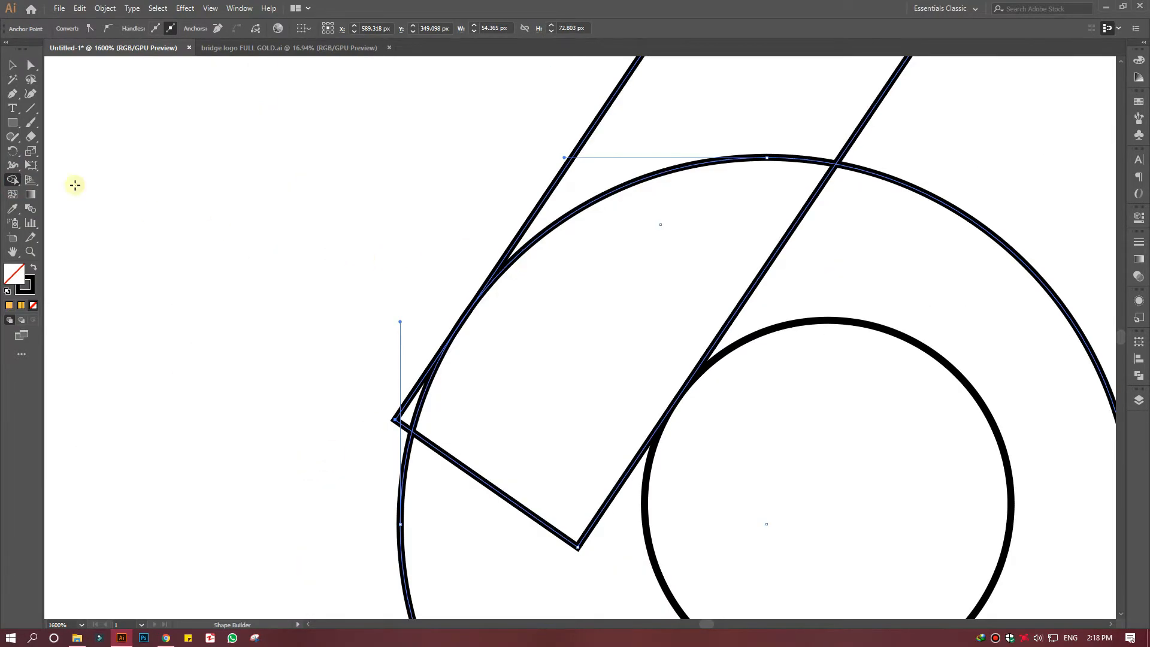
left_click(12, 65)
left_click(179, 216)
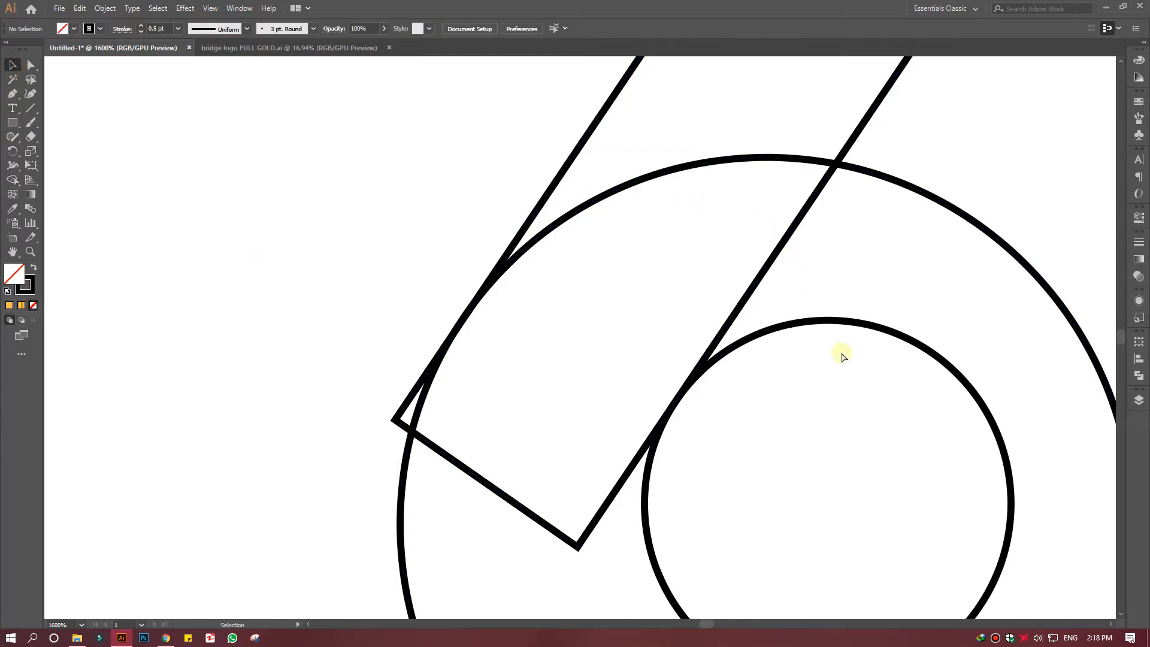
- Duplicate the slanted rectangle and place the parallel copy over the right part of both circles, with a gap between the two bars
scroll(842, 357, "down", 1)
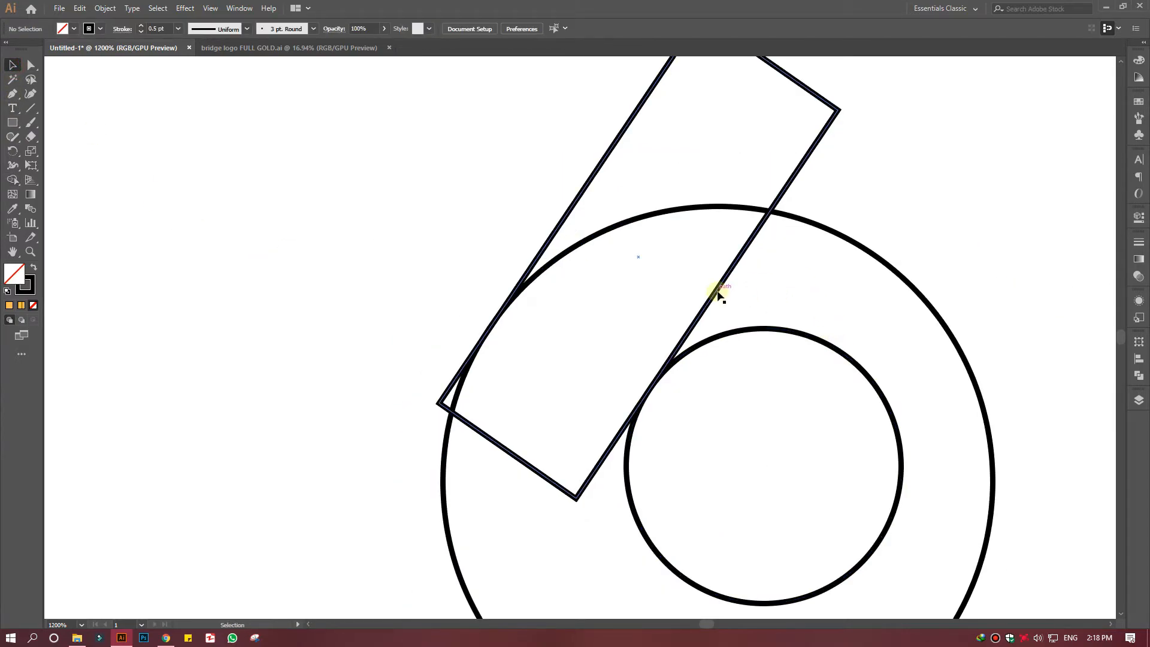
left_click_drag(716, 290, 955, 343)
left_click_drag(879, 306, 881, 293)
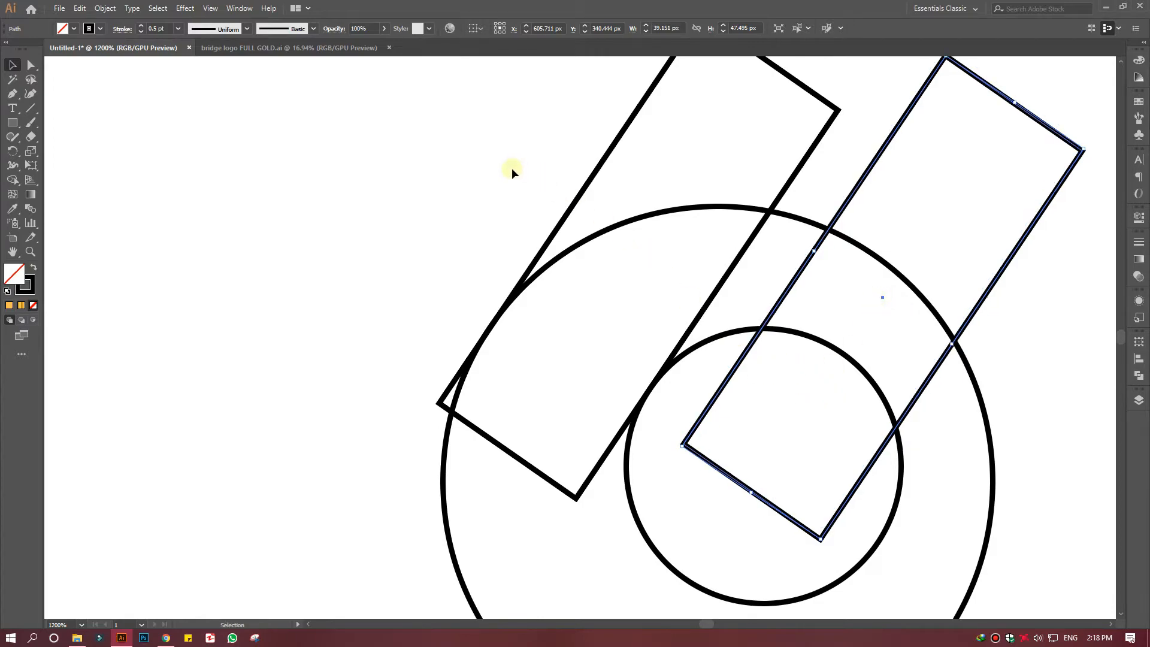
- Using the Shape Builder on all four shapes, delete the left bar's corner sliver and merge the bar, ring and copy's part inside the circle
scroll(513, 173, "up", 1)
key("ctrl+minus")
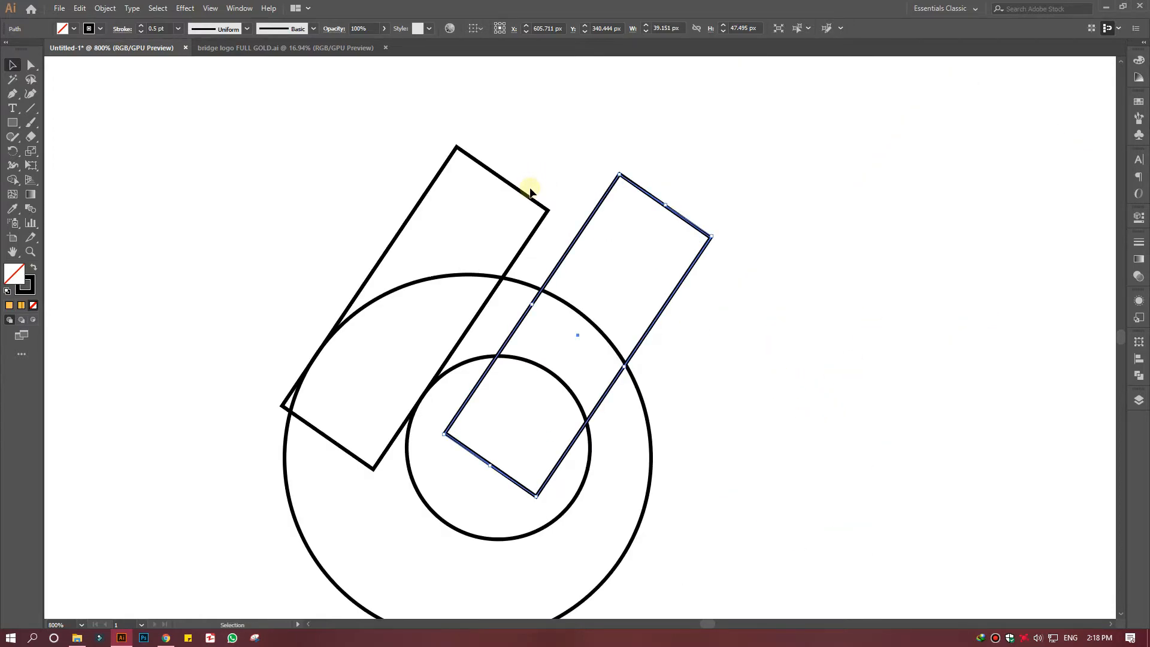
left_click_drag(524, 268, 565, 217)
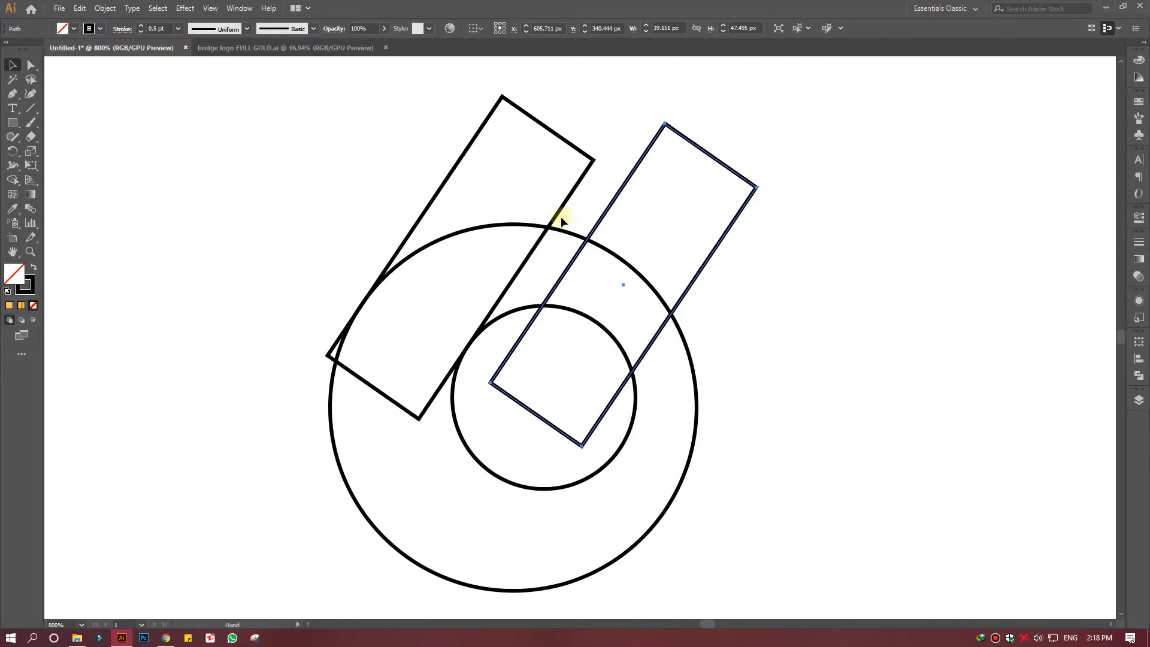
left_click_drag(323, 129, 516, 470)
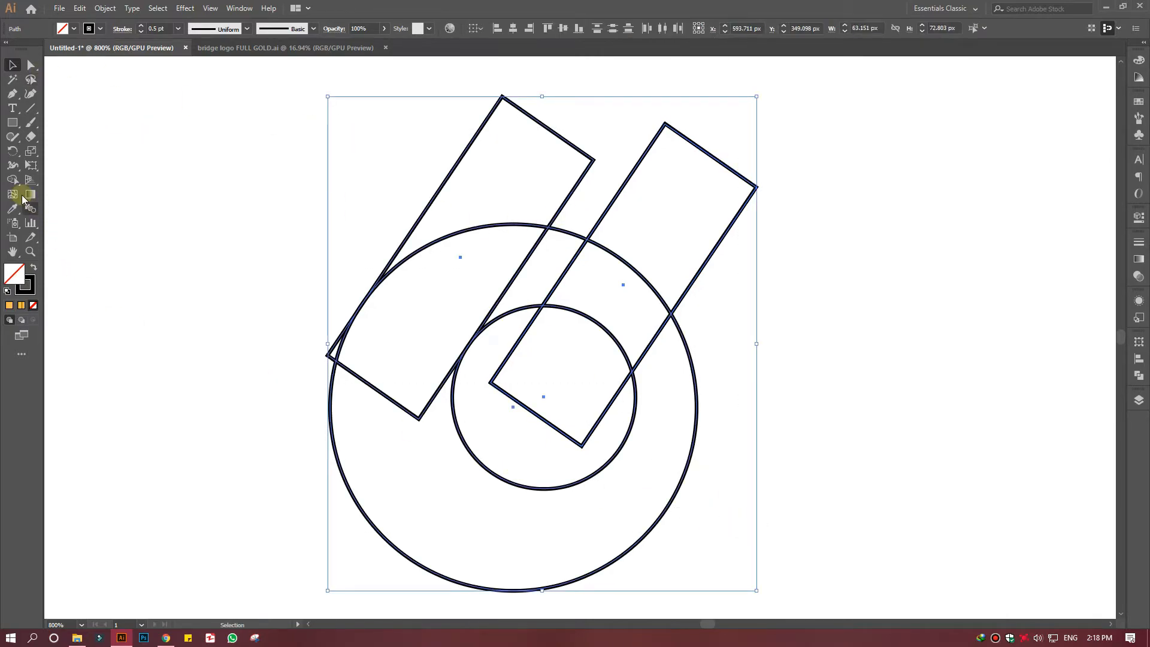
left_click(13, 180)
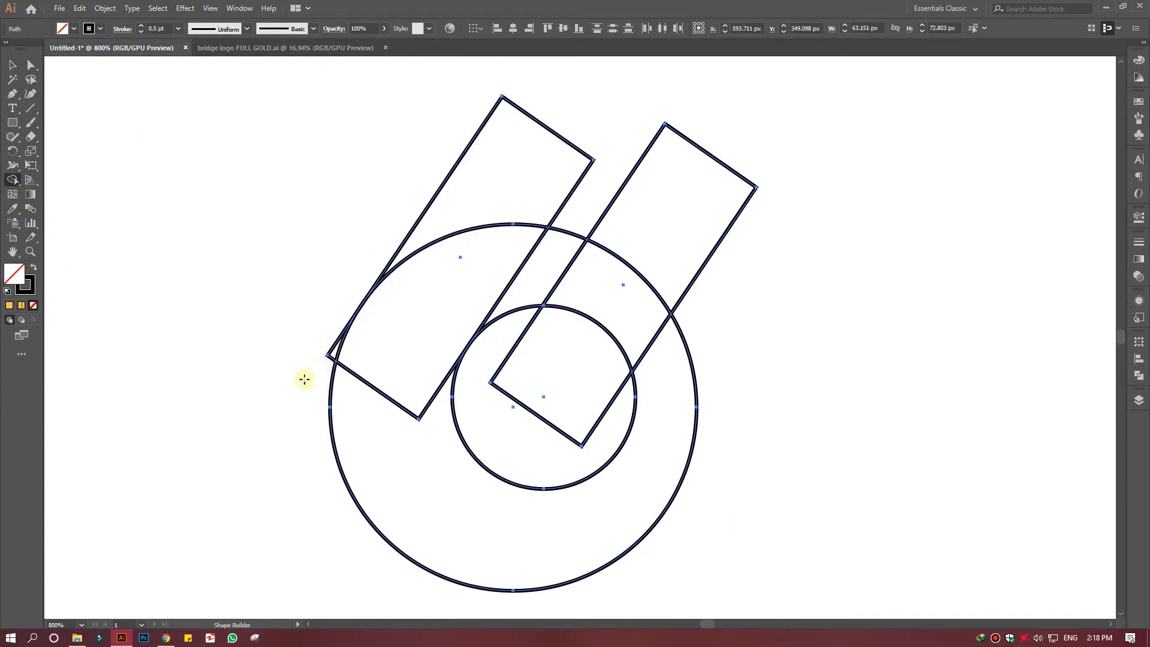
left_click(333, 351, "alt")
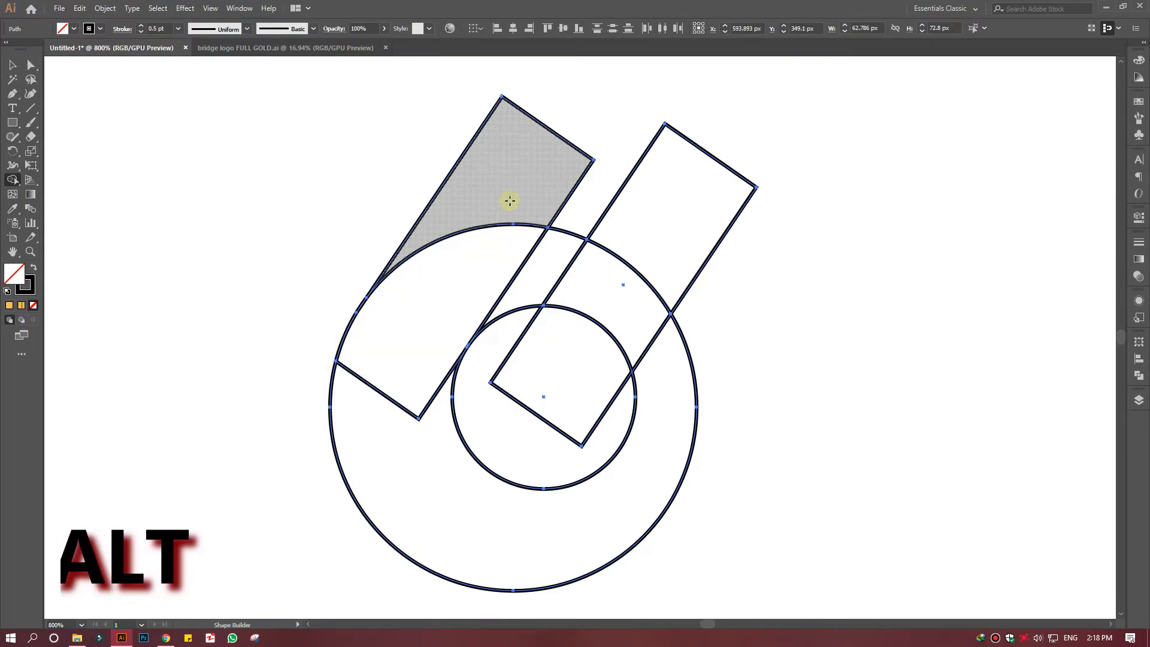
mouse_move(508, 193)
left_mouse_down()
mouse_move(439, 276)
mouse_move(398, 405)
mouse_move(451, 495)
mouse_move(598, 510)
left_mouse_up()
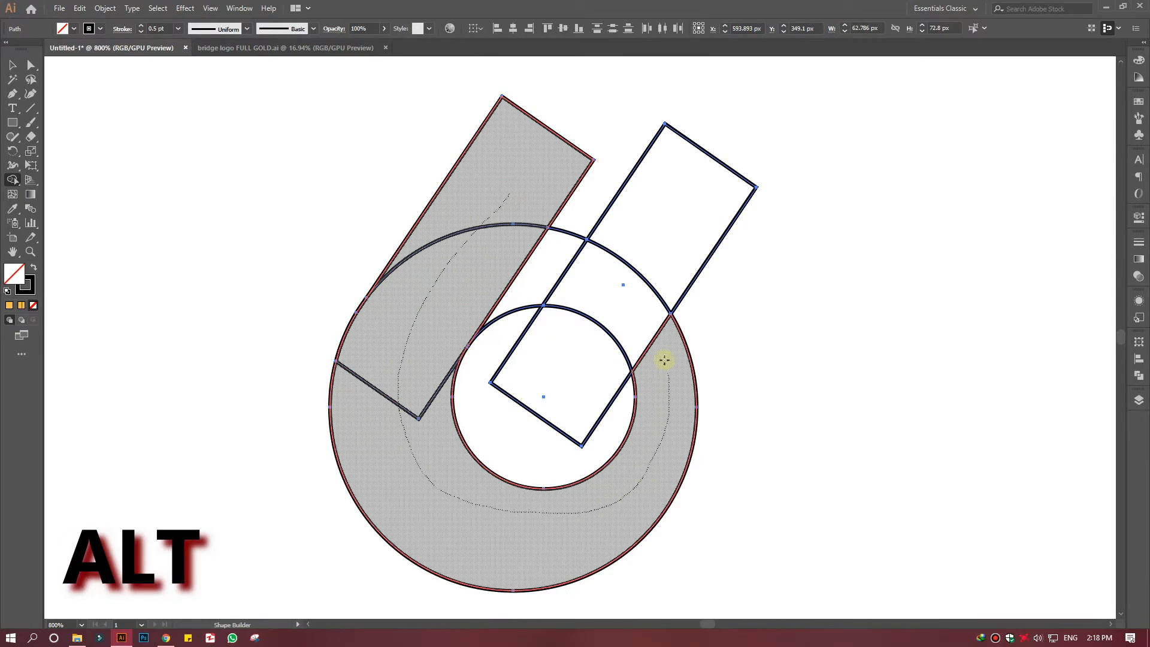
mouse_move(664, 360)
left_mouse_down()
mouse_move(643, 325)
mouse_move(589, 357)
mouse_move(577, 380)
left_mouse_up()
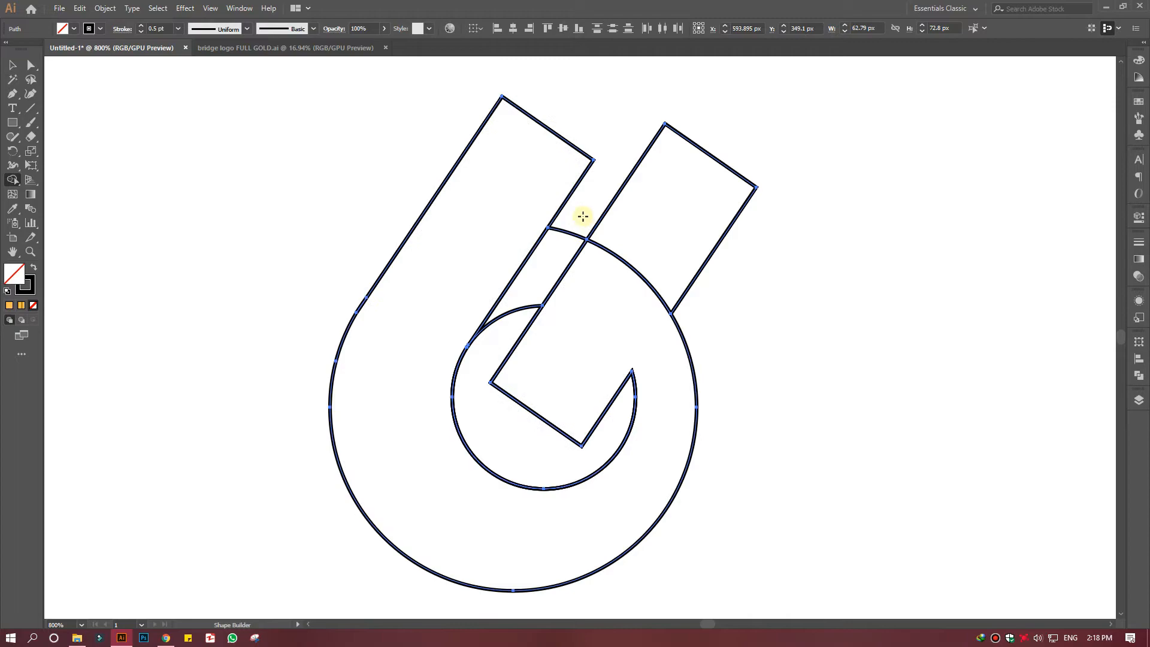
- Delete the regions between the two bars and inside the small circle, plus the copied bar's part outside the outer circle, and deselect
mouse_move(583, 216)
left_mouse_down()
mouse_move(487, 344)
mouse_move(497, 414)
left_mouse_up()
left_click(688, 189, "alt")
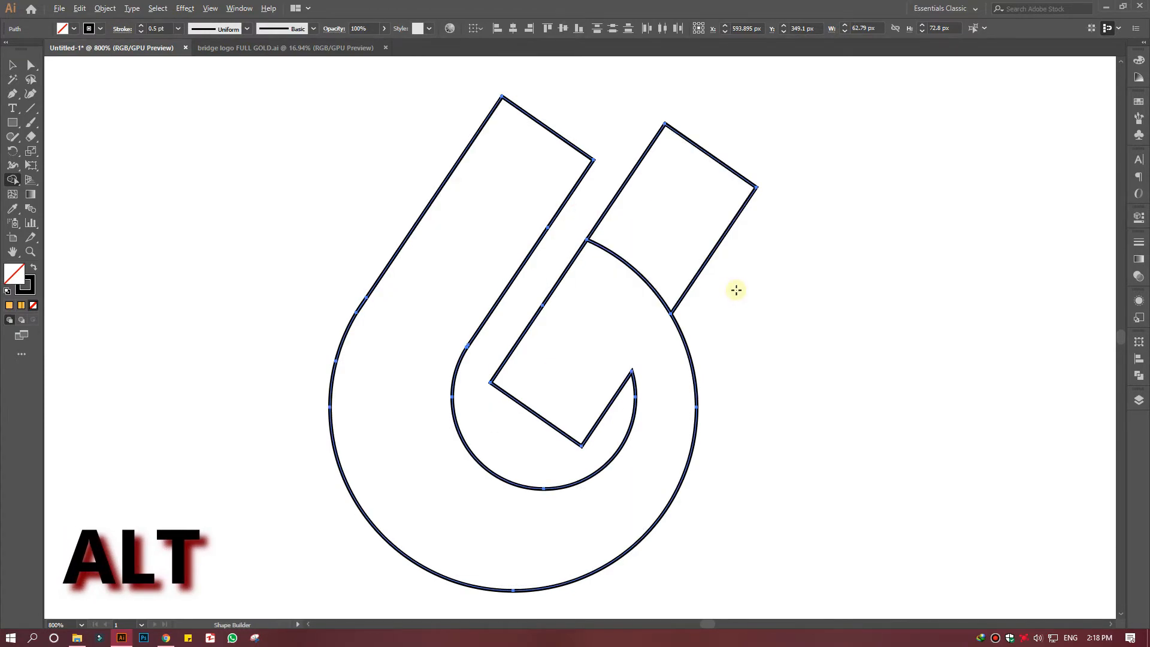
left_click(12, 64)
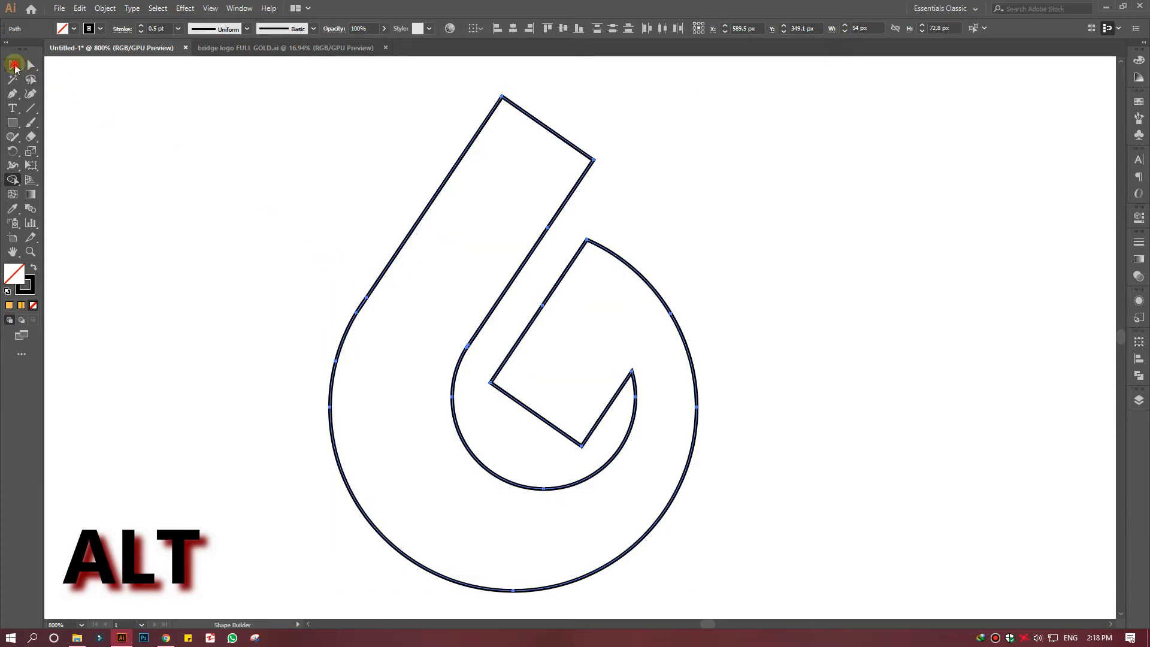
left_click(152, 171)
left_click(30, 64)
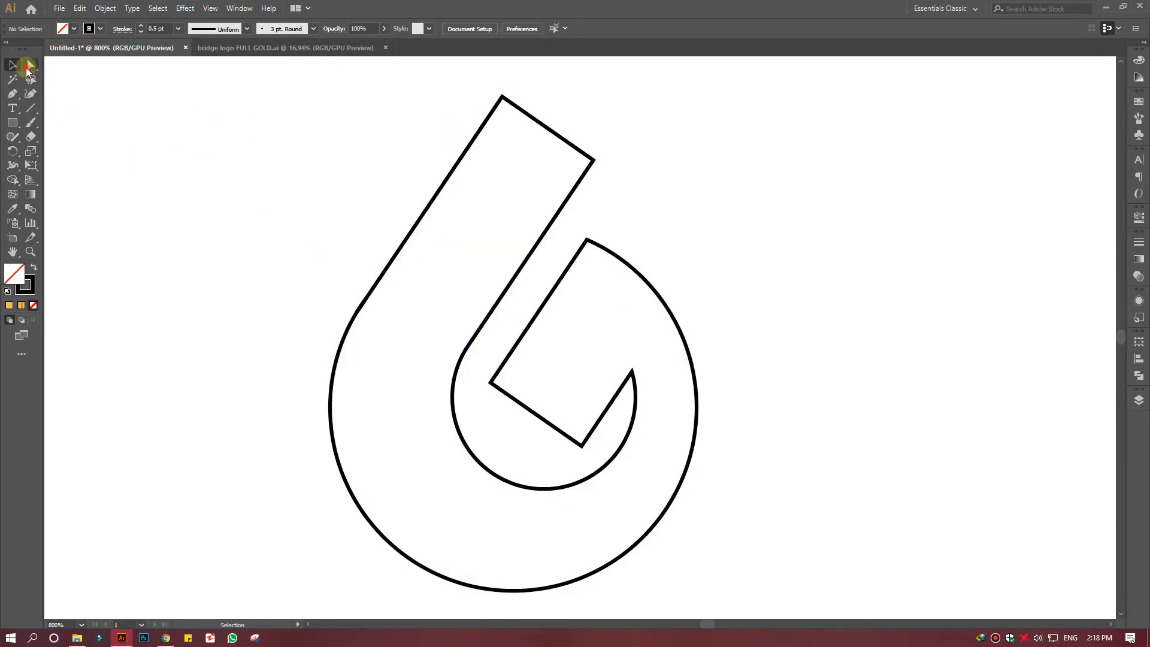
- Round the upper-right corner of the slanted bar to a radius of about 12.16 px
left_click_drag(407, 101, 453, 185)
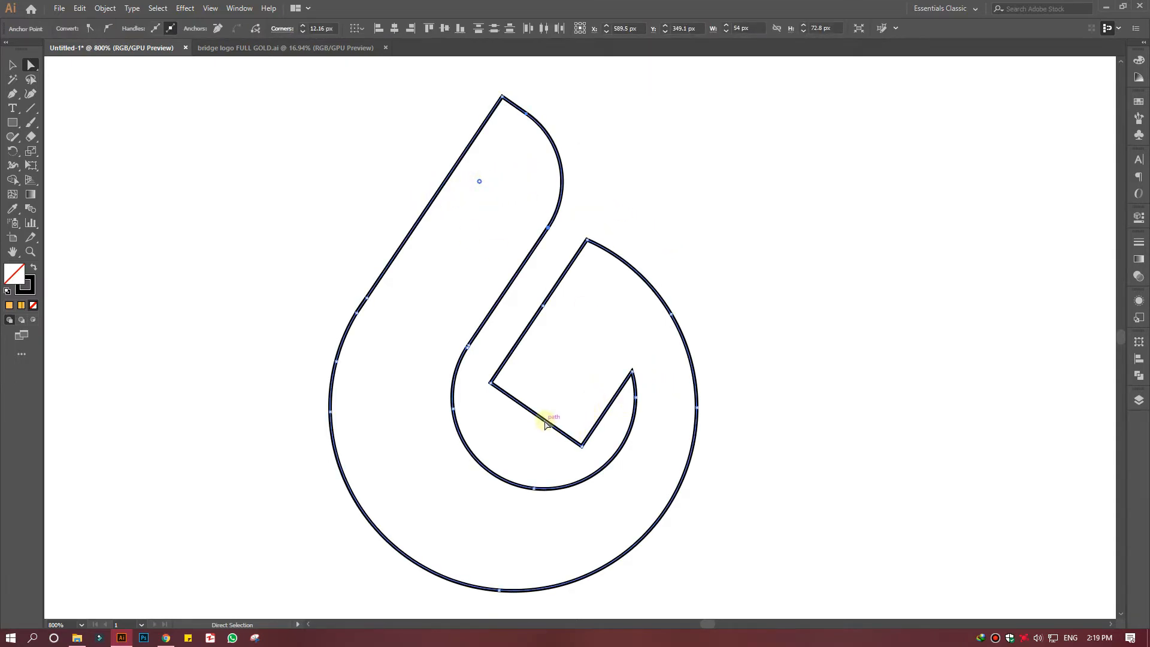
left_click(522, 405)
- Try rounding the lower-right corner of the shape's inner arm to a radius of about 13 px, and undo each attempt
left_click(14, 66)
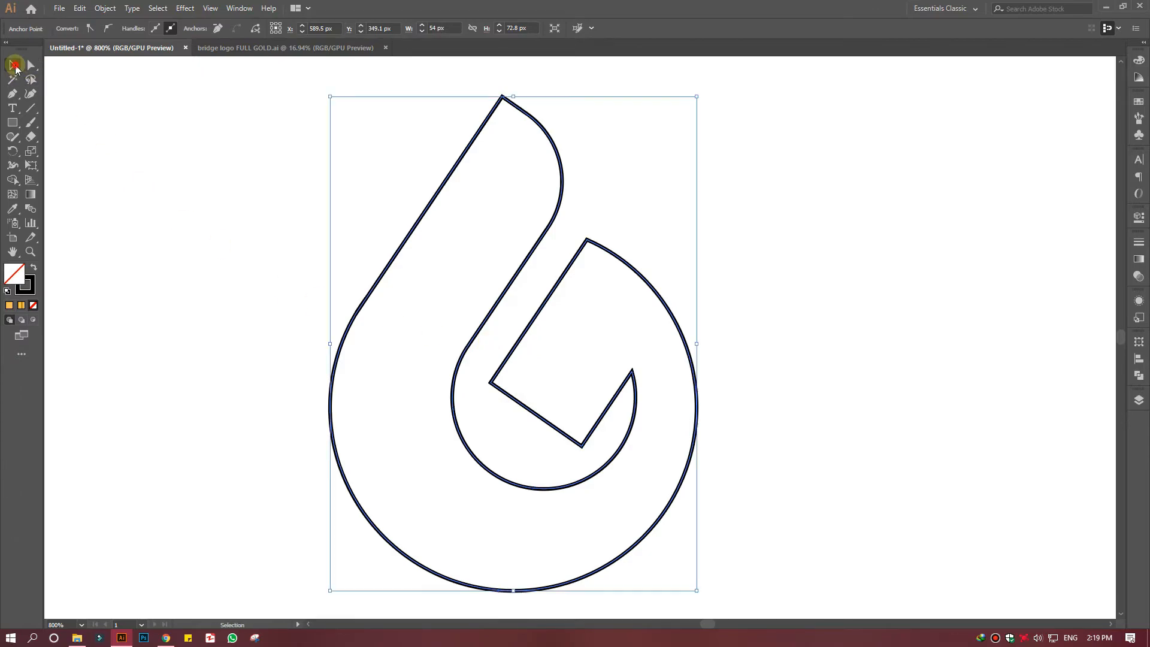
left_click_drag(160, 188, 442, 401)
left_click(32, 67)
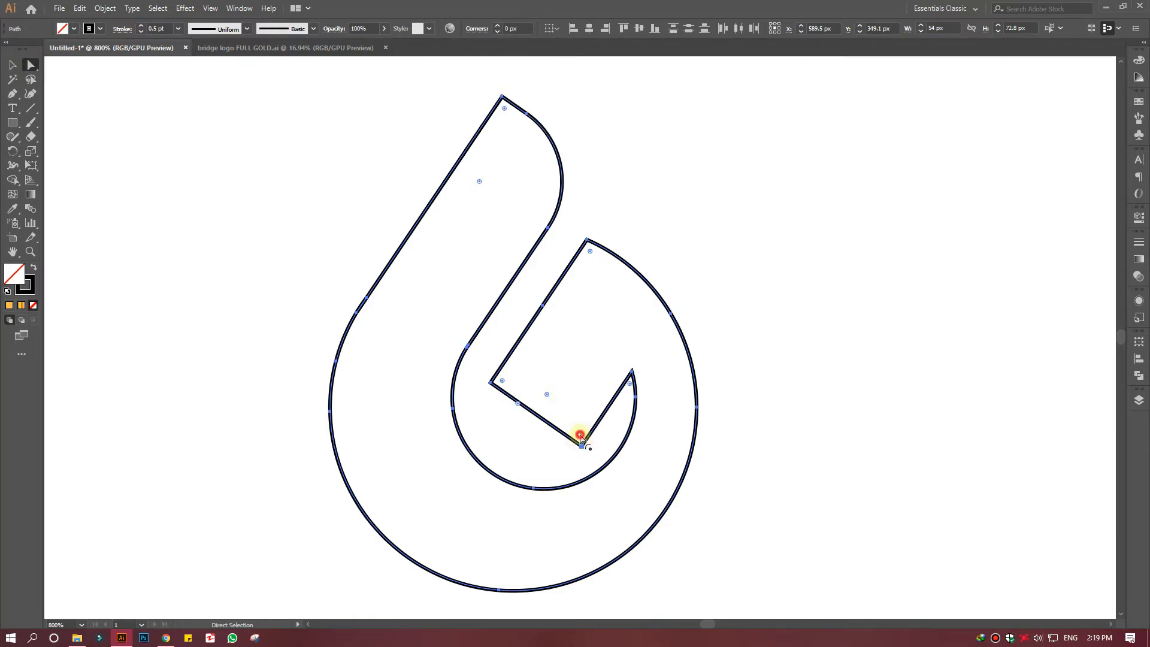
left_click_drag(581, 437, 537, 303)
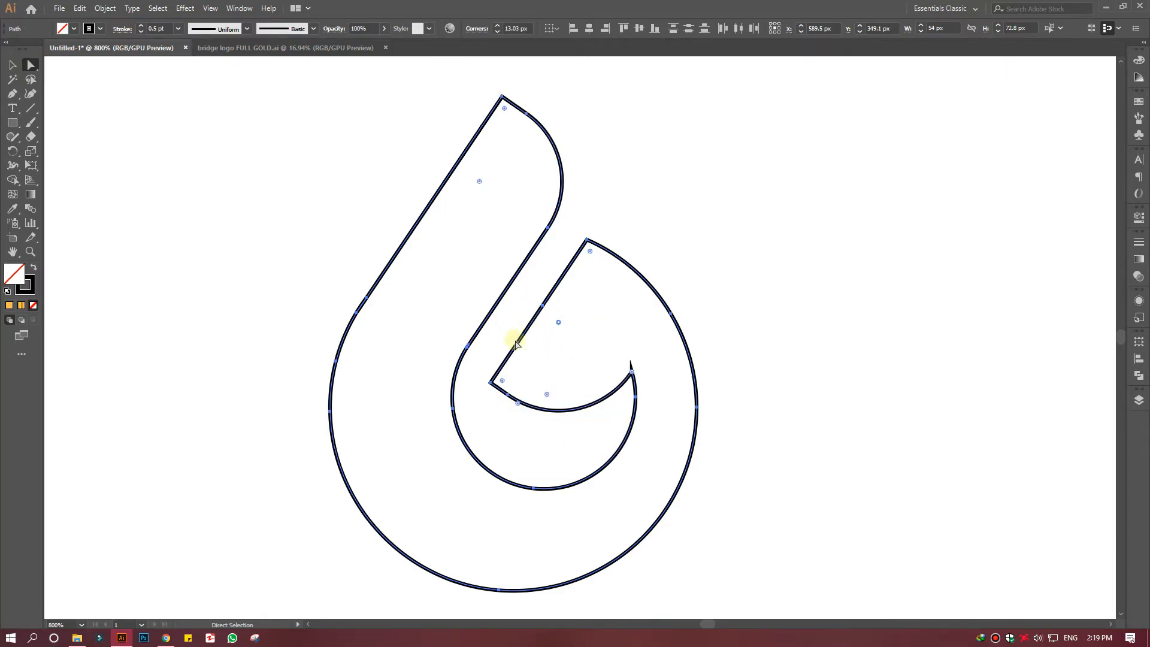
left_click(132, 226)
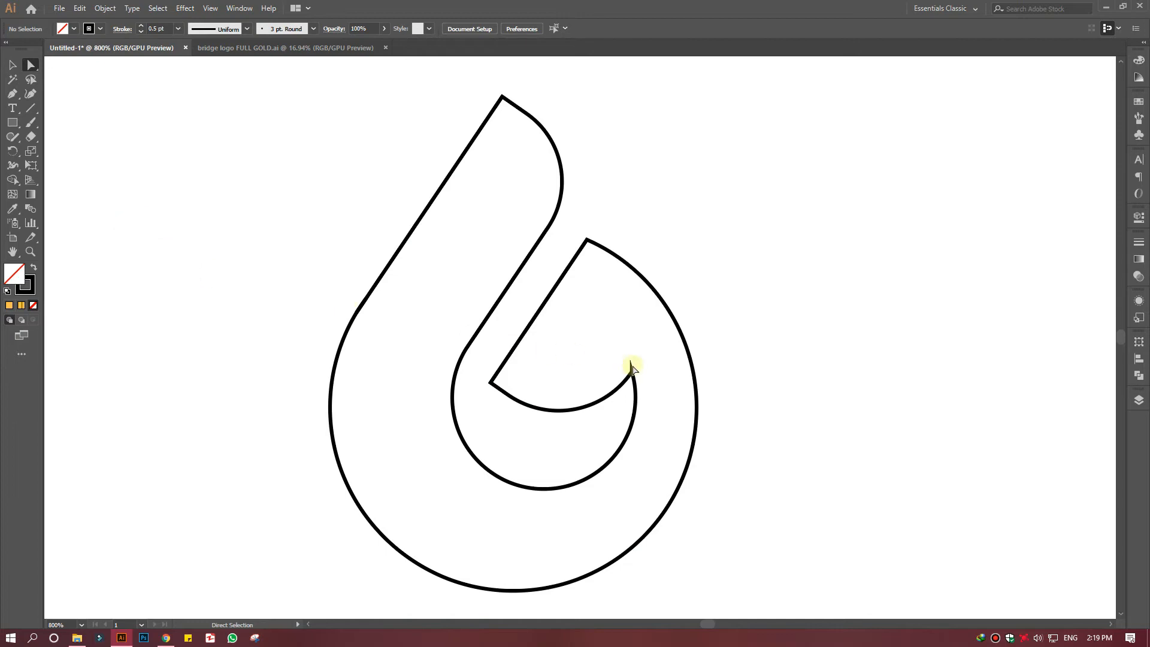
key("ctrl+z")
key("ctrl+z")
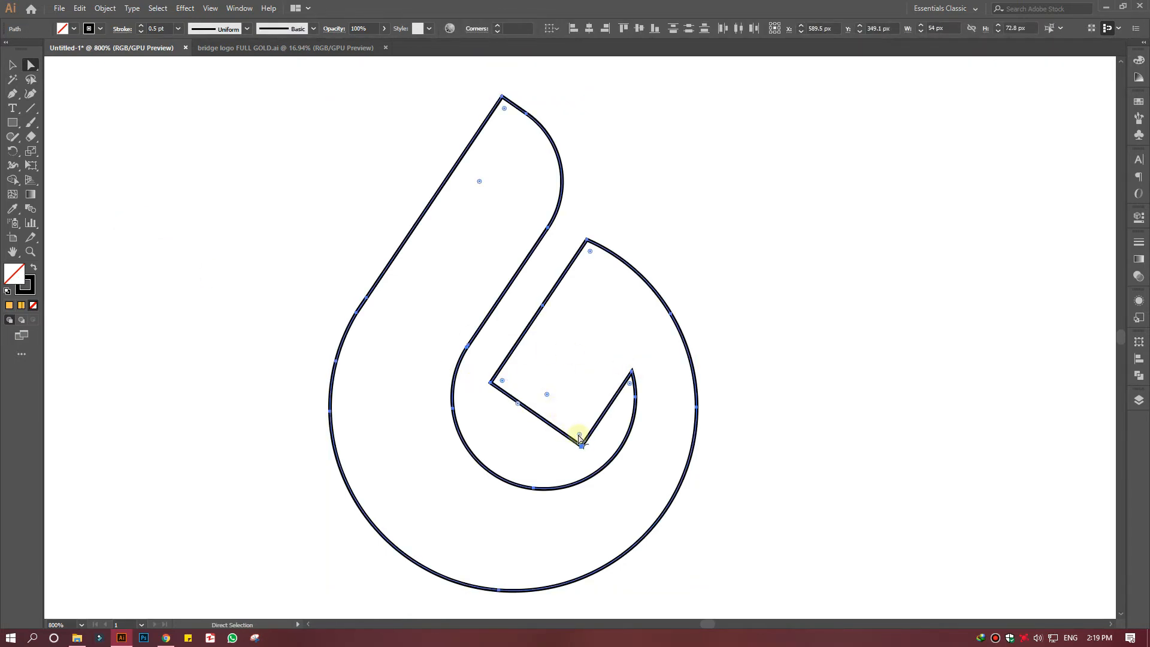
left_click_drag(579, 435, 573, 316)
left_click(630, 363)
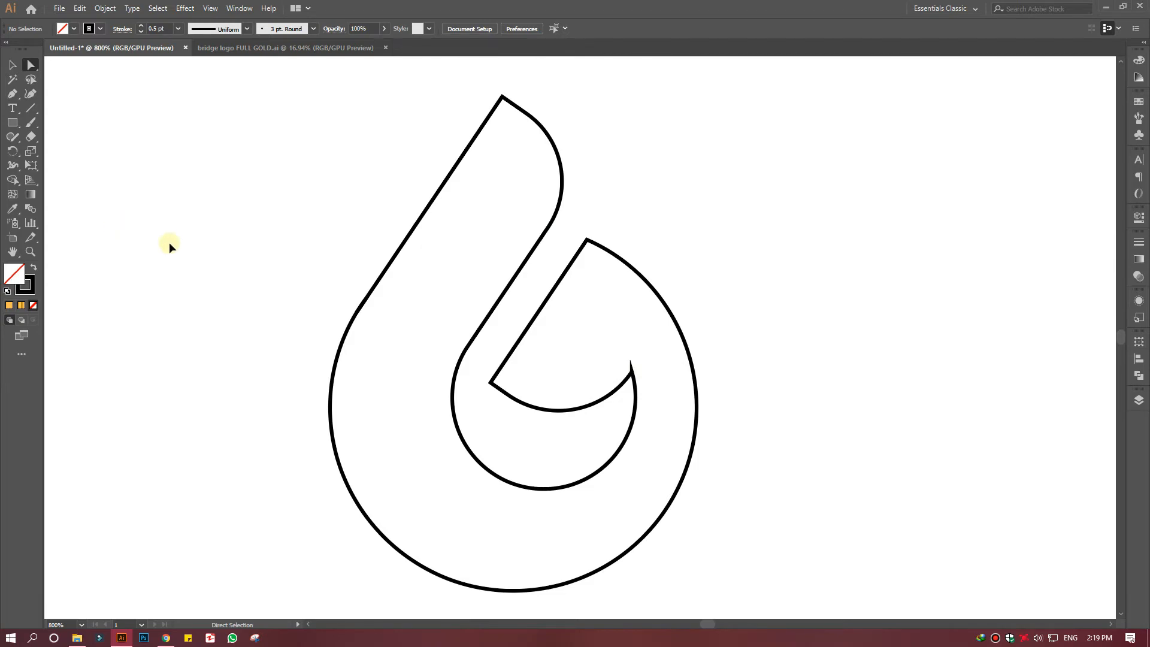
key("ctrl+z")
key("ctrl+z")
left_click(167, 199)
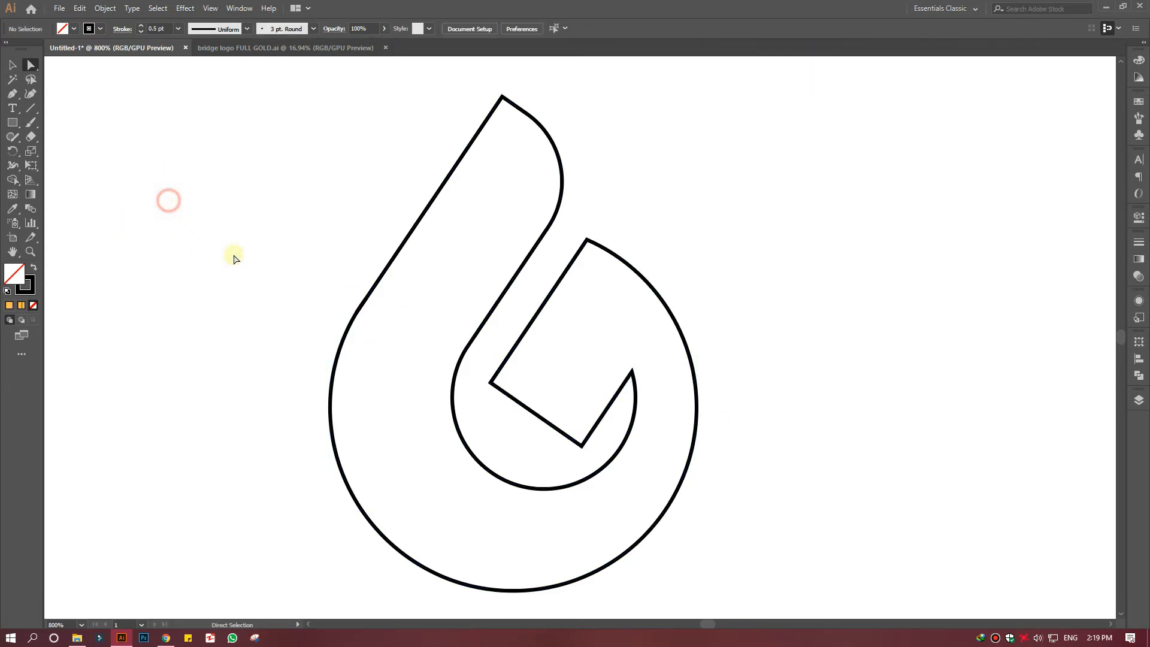
left_click(612, 395)
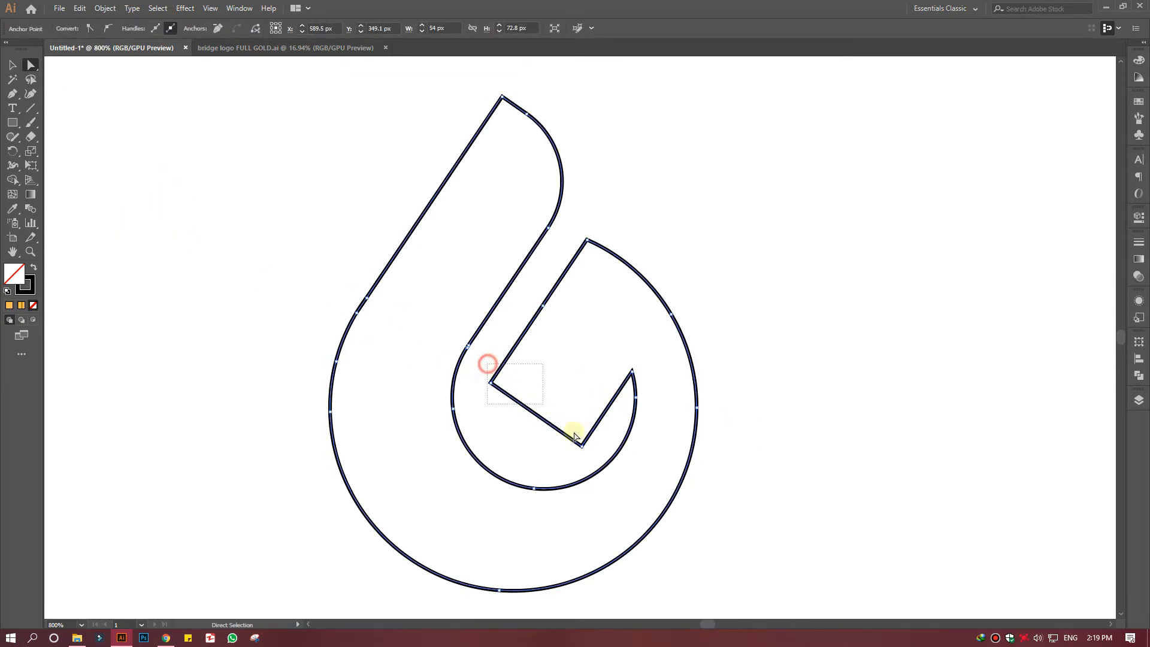
left_click_drag(488, 362, 606, 421)
left_click(201, 298)
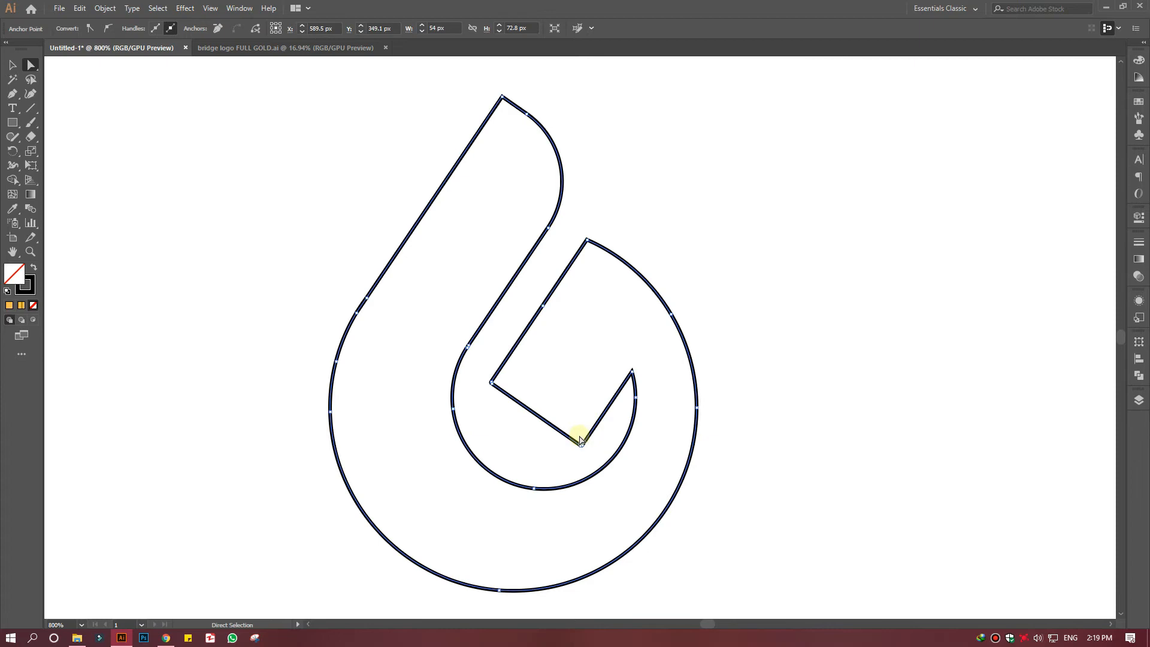
left_click(583, 453)
left_click_drag(511, 407, 608, 436)
left_click(167, 271)
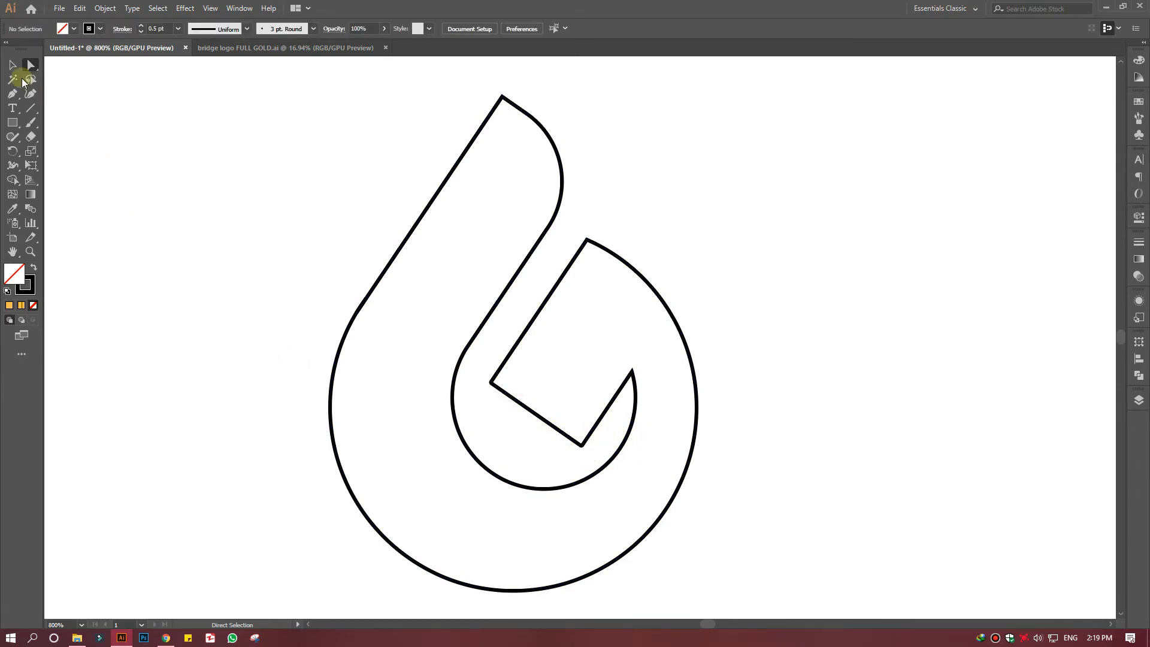
- Select the whole outline, round the lower-right corner of its inner arm into a smooth curve, and deselect
left_click(12, 65)
left_click(557, 428)
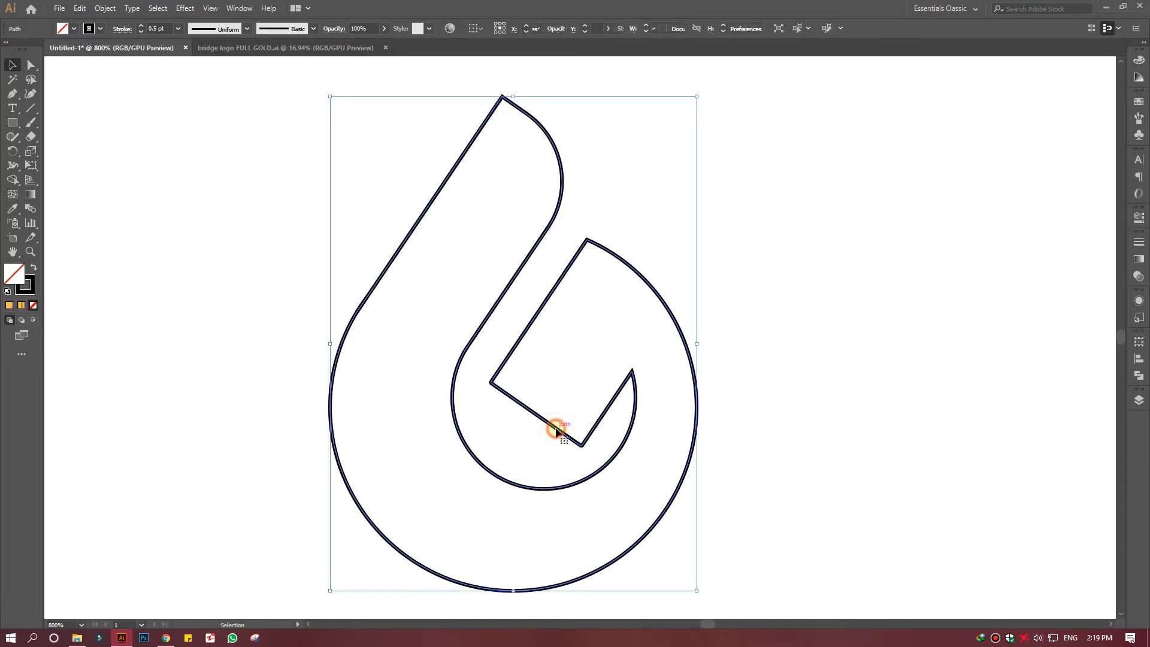
left_click(30, 65)
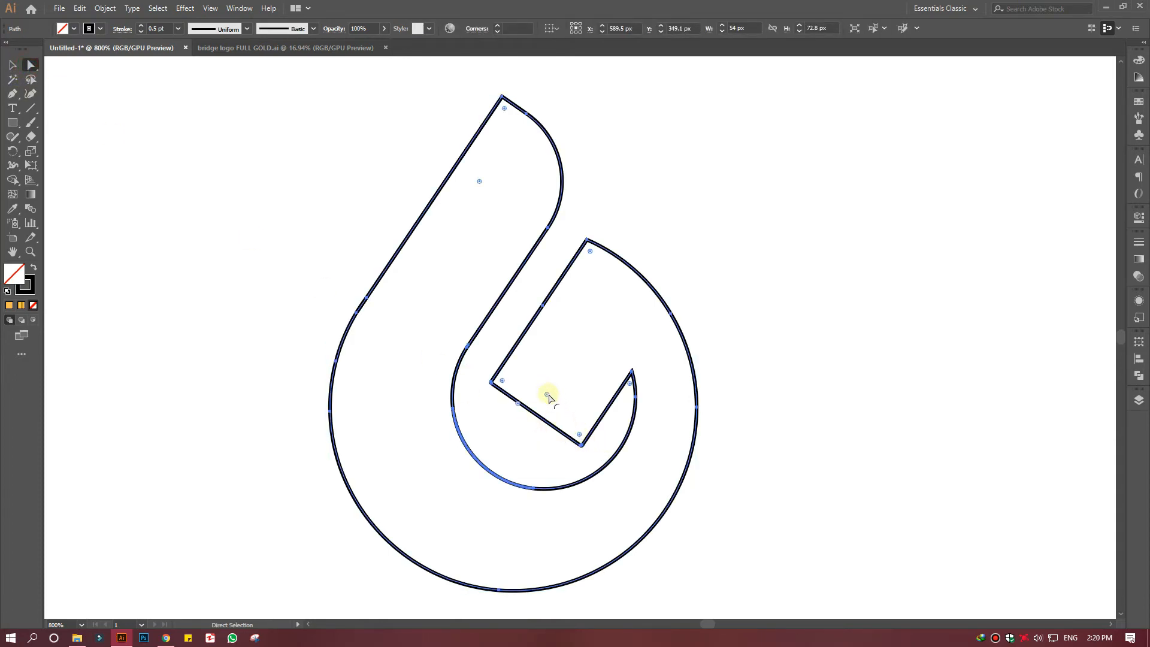
left_click_drag(546, 394, 535, 369)
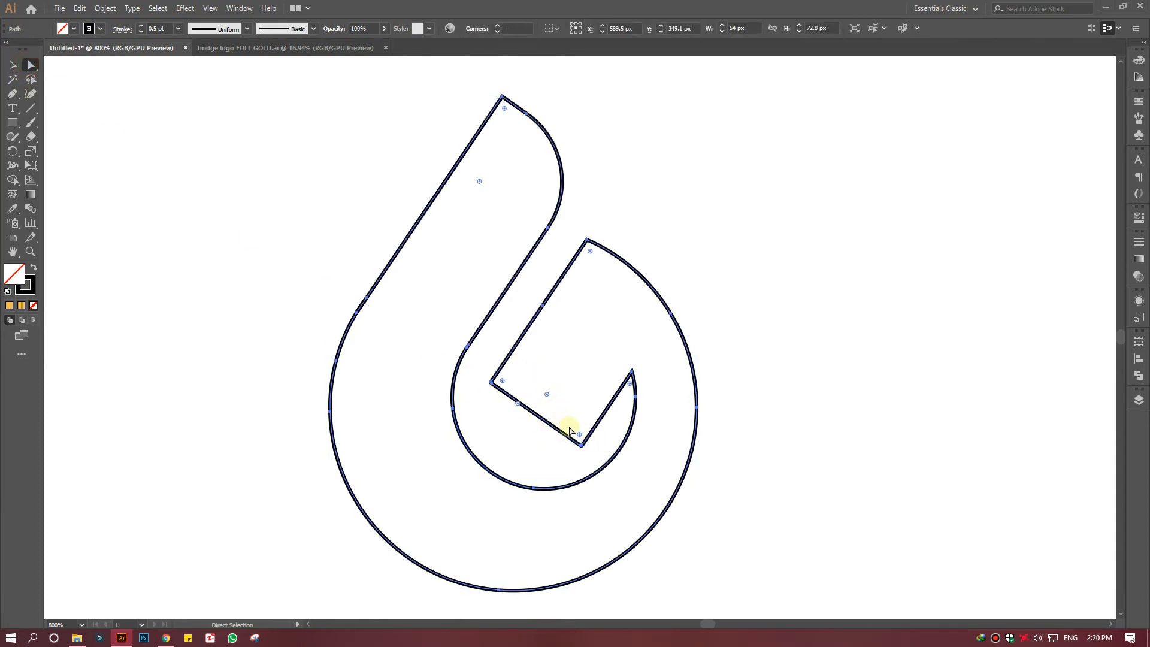
left_click_drag(579, 435, 558, 329)
left_click(181, 248)
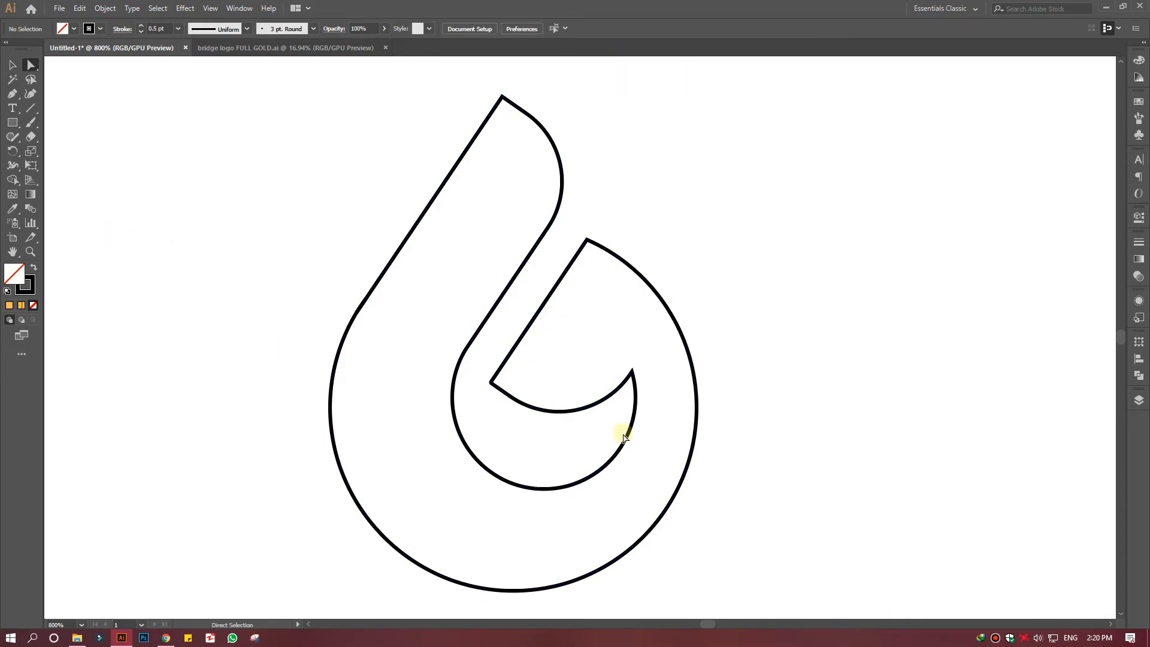
- Swap the fill and stroke of the logo outline to make it solid black with no stroke, and deselect
mouse_move(274, 236)
left_mouse_down()
mouse_move(487, 397)
mouse_move(682, 516)
left_mouse_up()
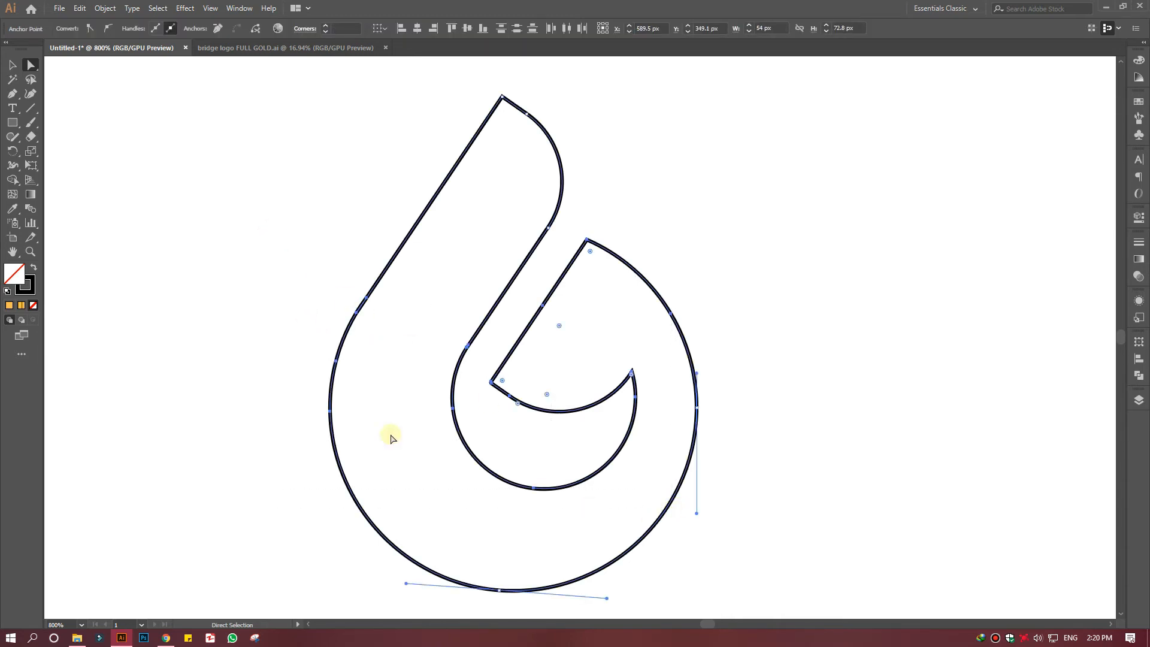
left_click(34, 268)
left_click(246, 352)
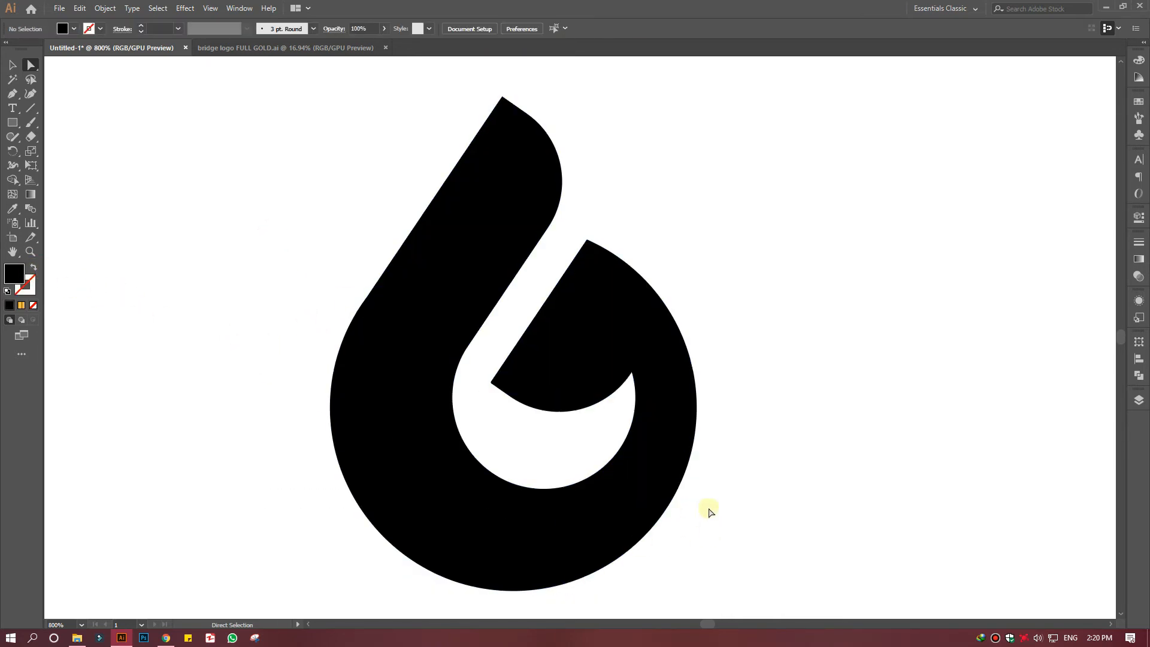
- Scale the logo proportionally from its centre to about 449 × 606 px
key("ctrl+minus")
key("ctrl+minus")
key("ctrl+minus")
key("ctrl+minus")
key("ctrl+minus")
key("ctrl+minus")
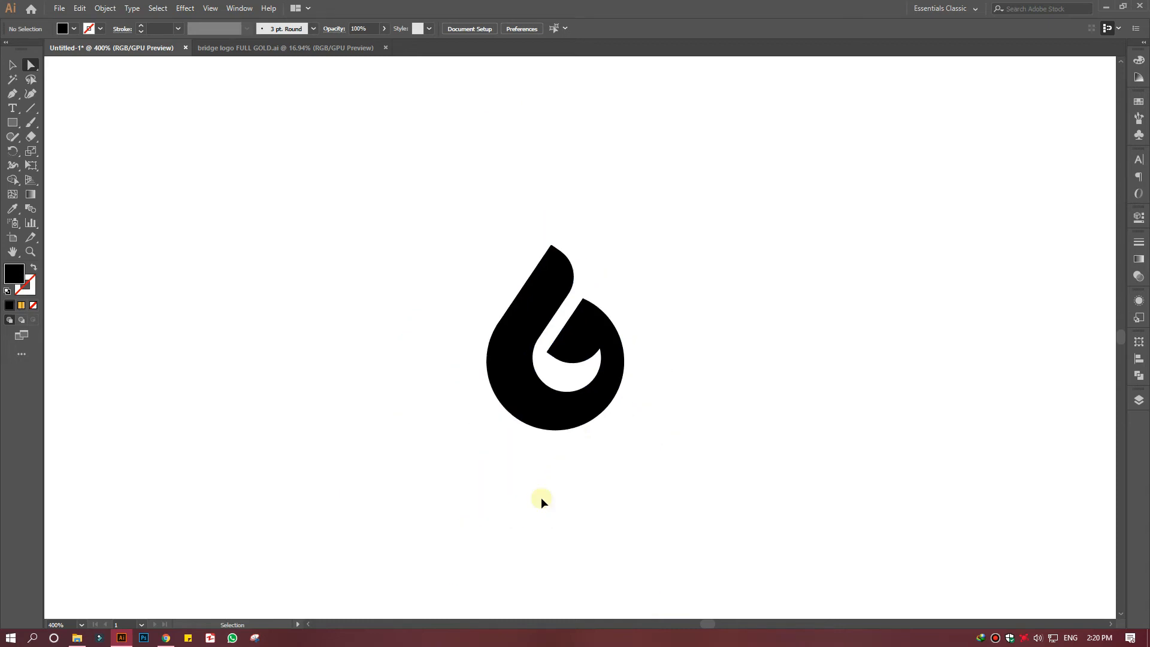
left_click_drag(492, 300, 617, 378)
left_click(12, 64)
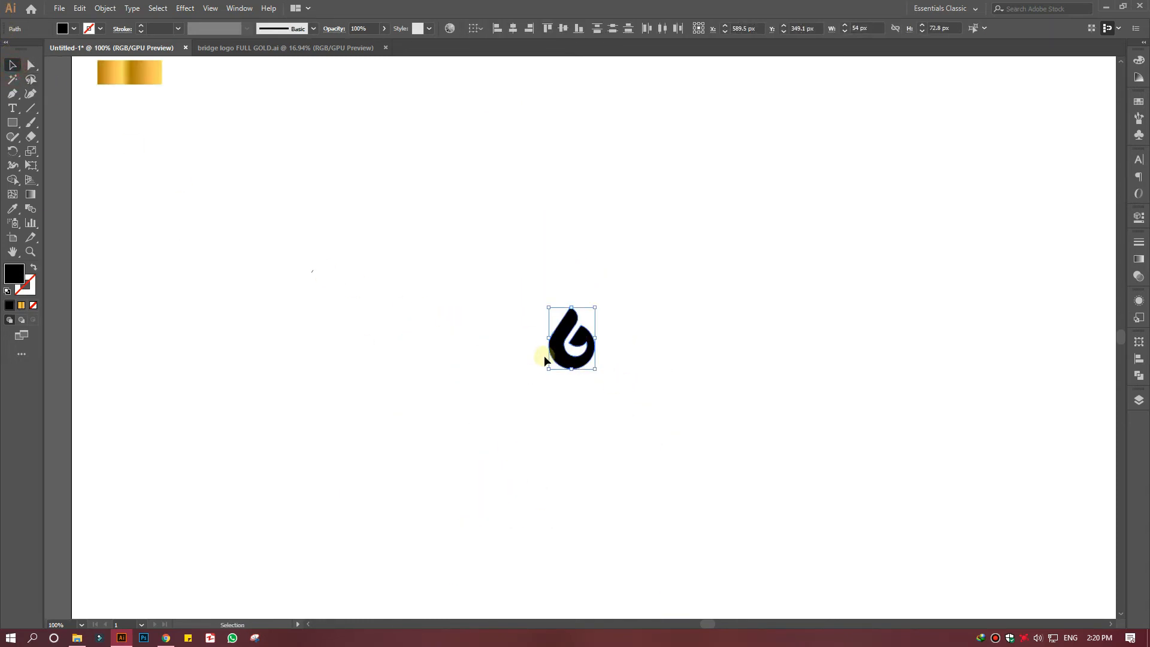
left_click_drag(596, 370, 837, 596)
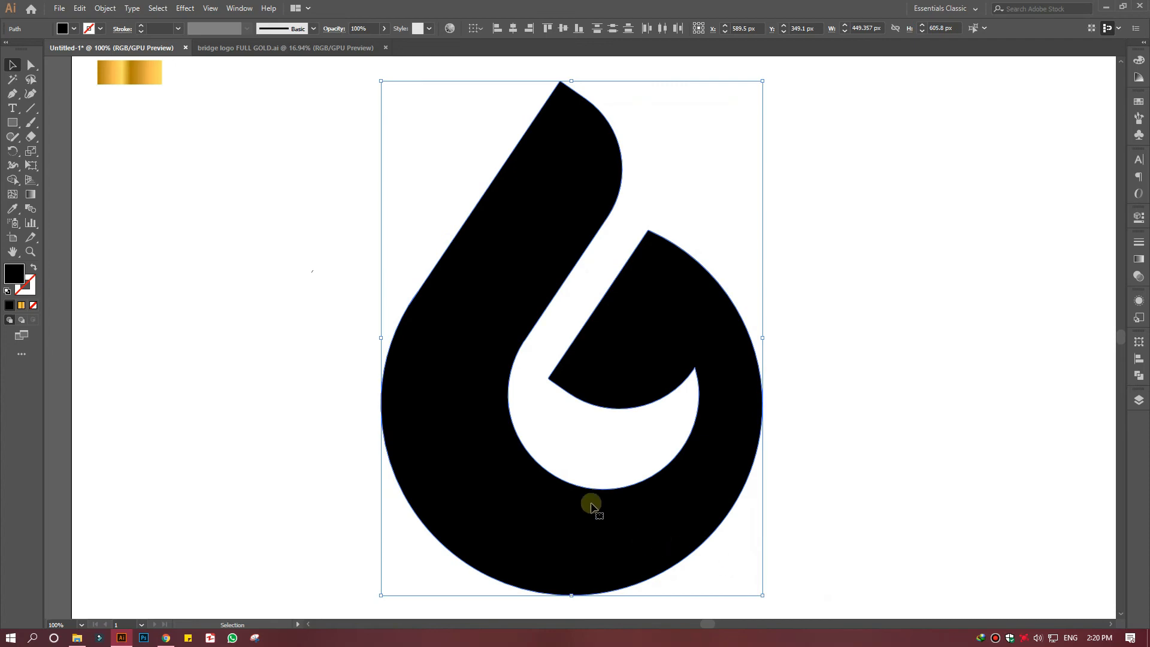
- Sample the gold gradient from the small swatch rectangle onto the logo with the Eyedropper, and deselect
left_click(12, 209)
left_click(122, 72)
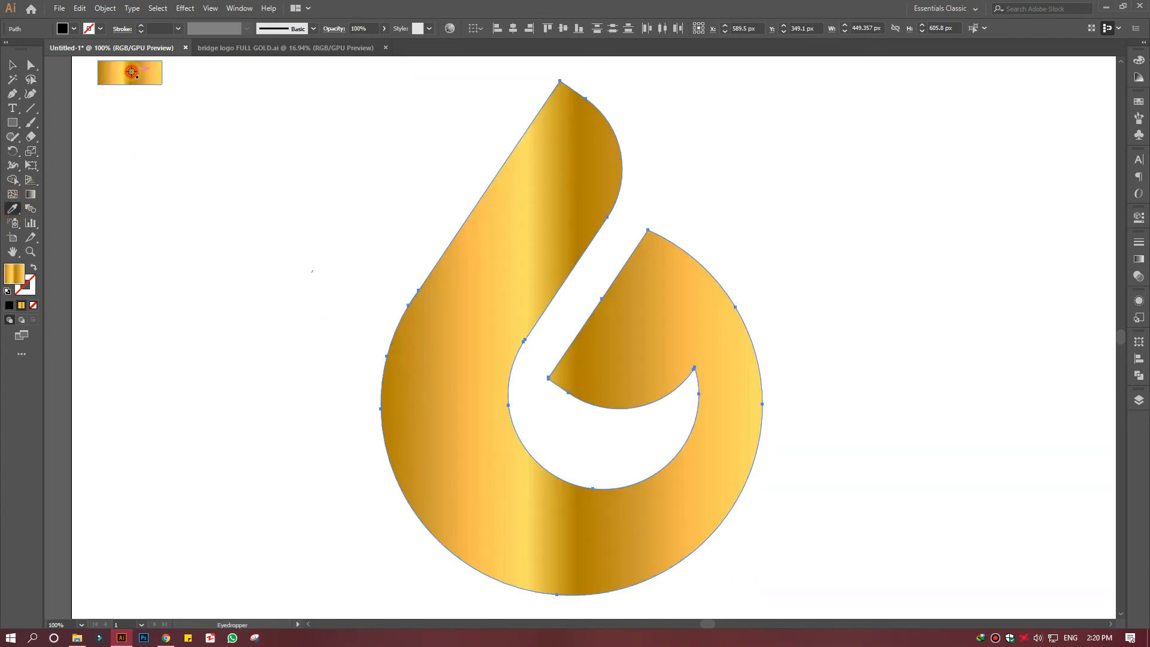
left_click(12, 65)
left_click(243, 263)
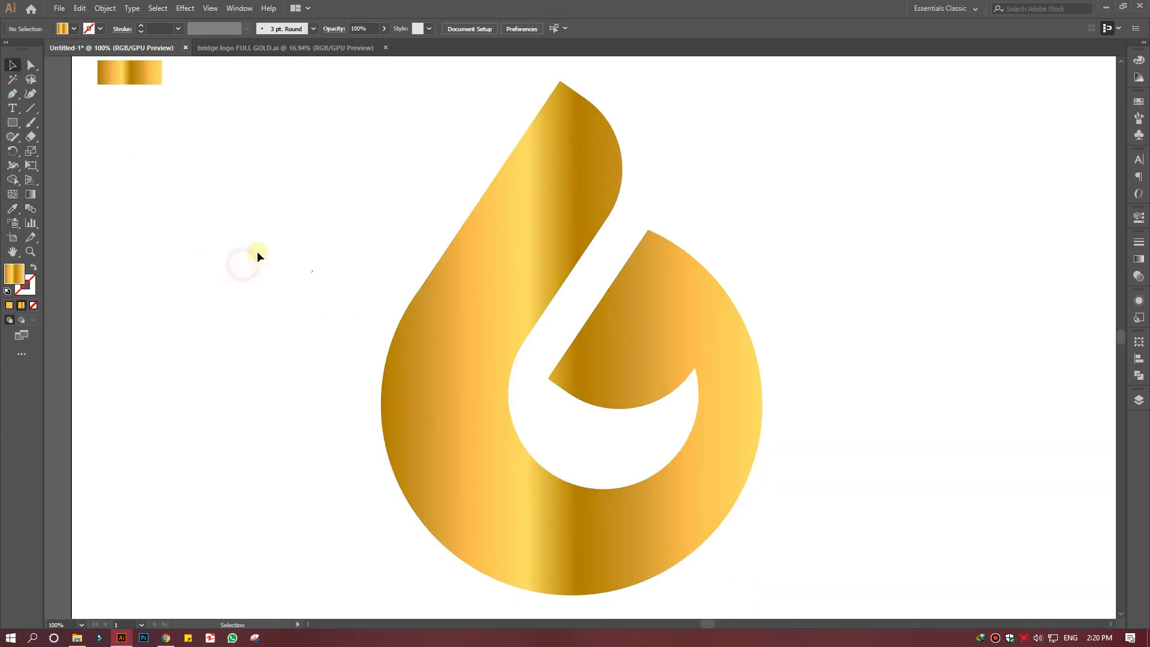
- Choose the dark navy colour 07021E for the fill and draw a 1280 × 720 px rectangle covering the whole artboard
left_click(12, 122)
double_click(14, 277)
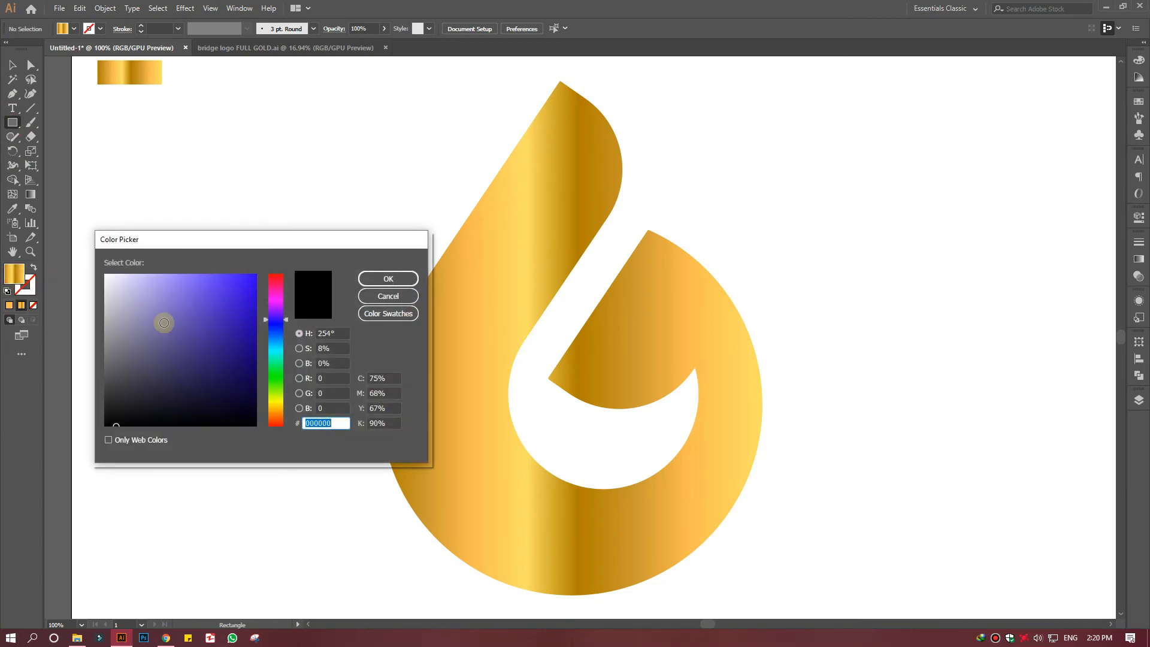
mouse_move(162, 323)
left_mouse_down()
mouse_move(250, 384)
mouse_move(247, 401)
left_mouse_up()
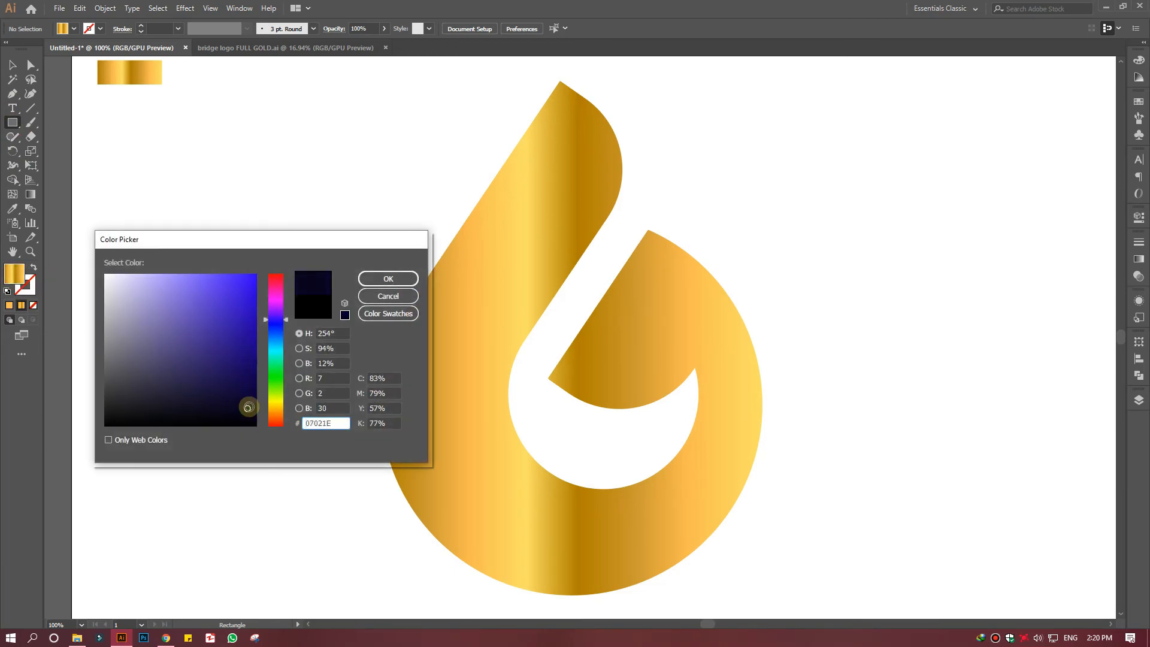
left_click(388, 278)
scroll(83, 75, "up", 1)
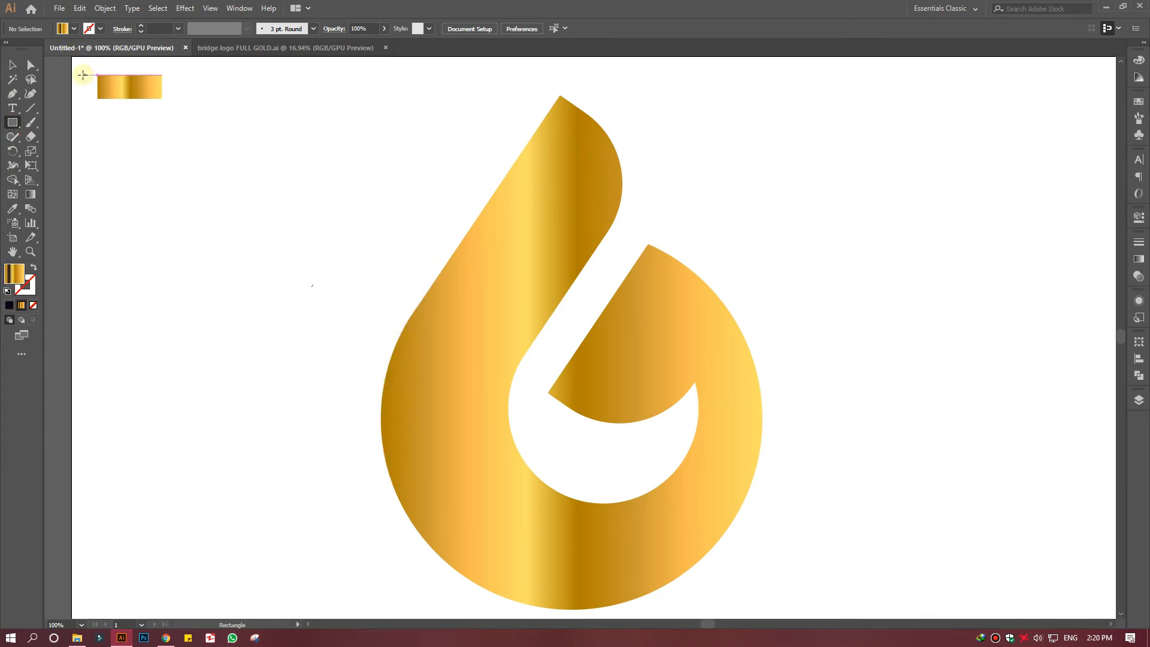
scroll(76, 70, "down", 1)
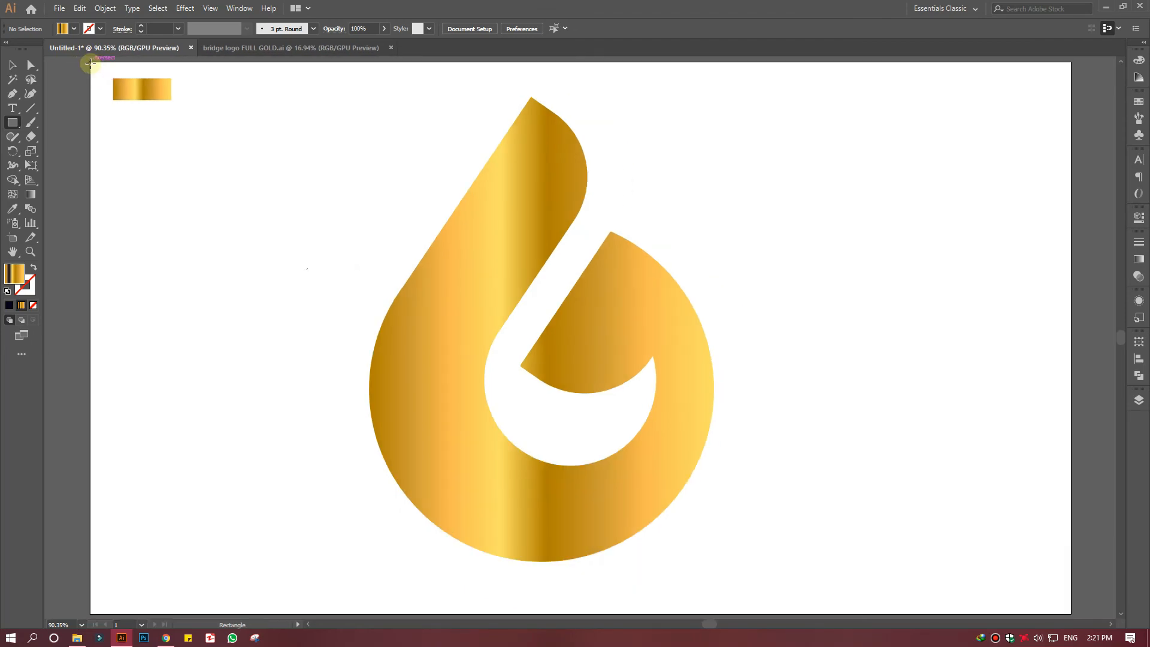
left_click_drag(91, 62, 1071, 614)
left_click(15, 124)
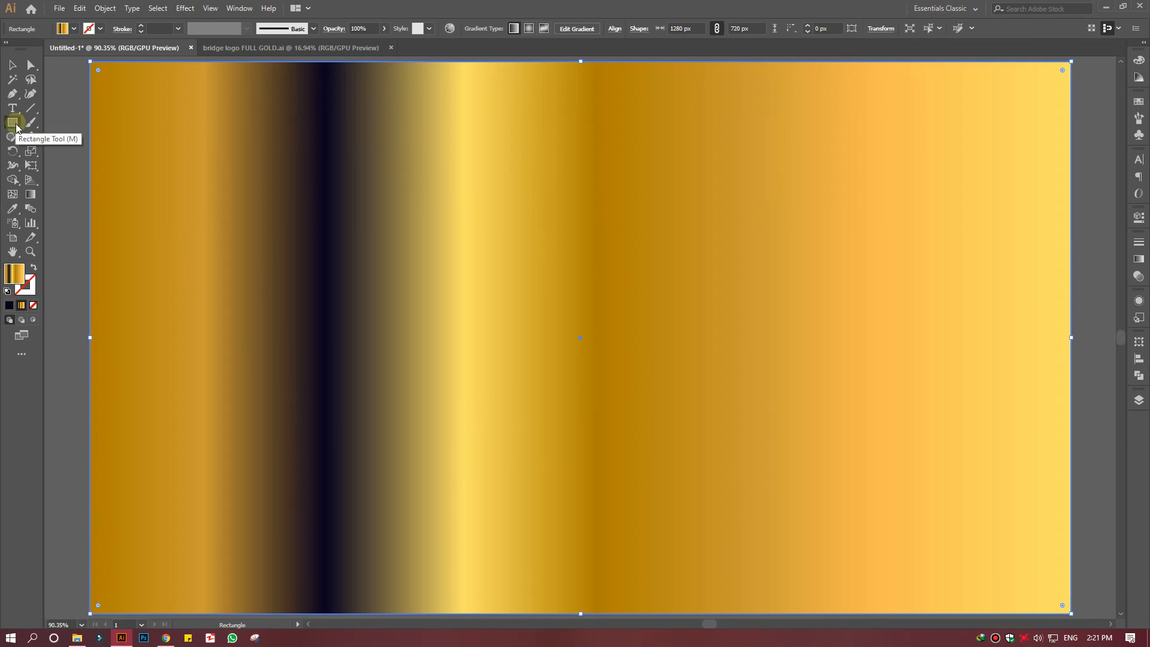
- Send the artboard-sized rectangle behind the logo and give it a solid 07021E fill
right_click(485, 348)
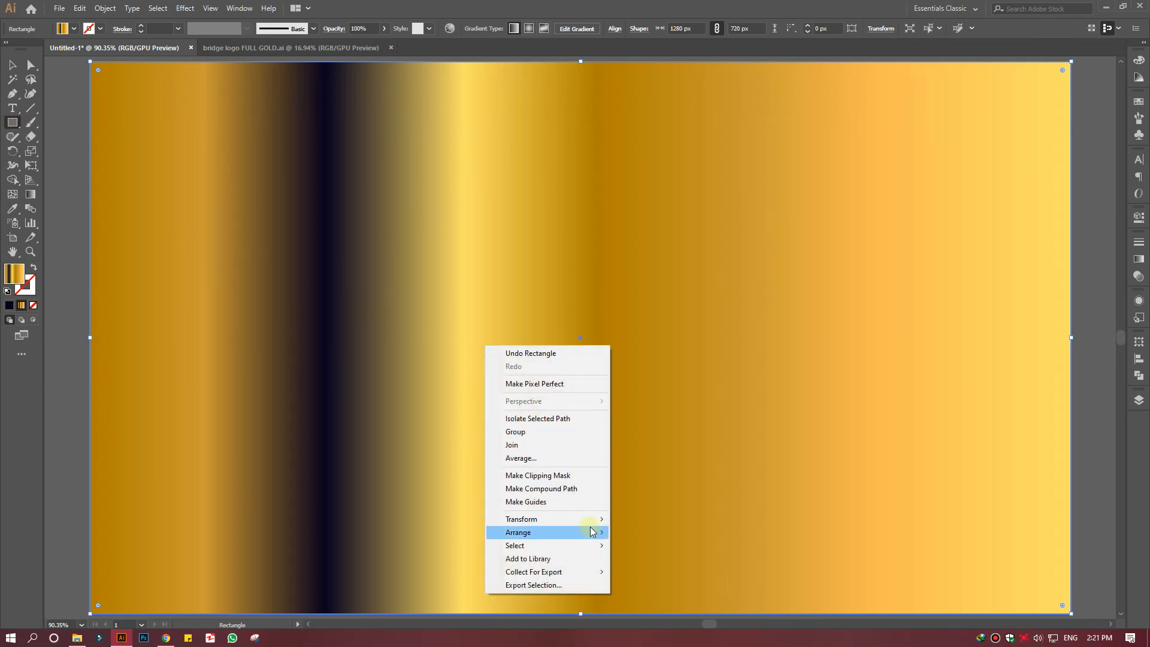
mouse_move(592, 532)
left_click(640, 572)
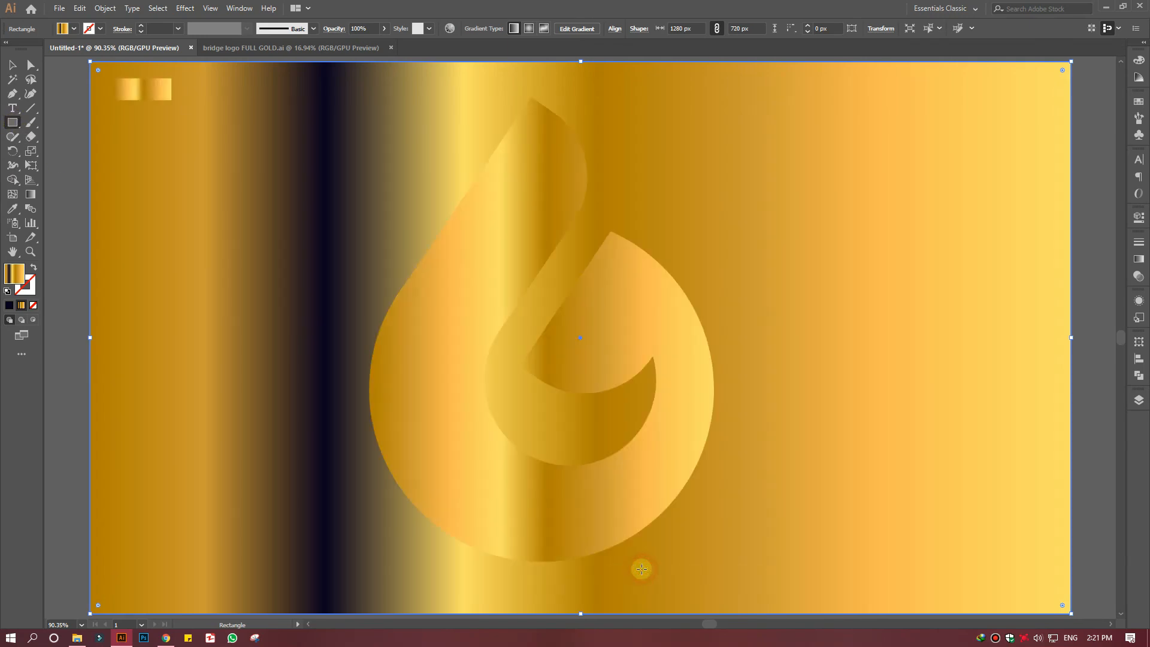
left_click(9, 304)
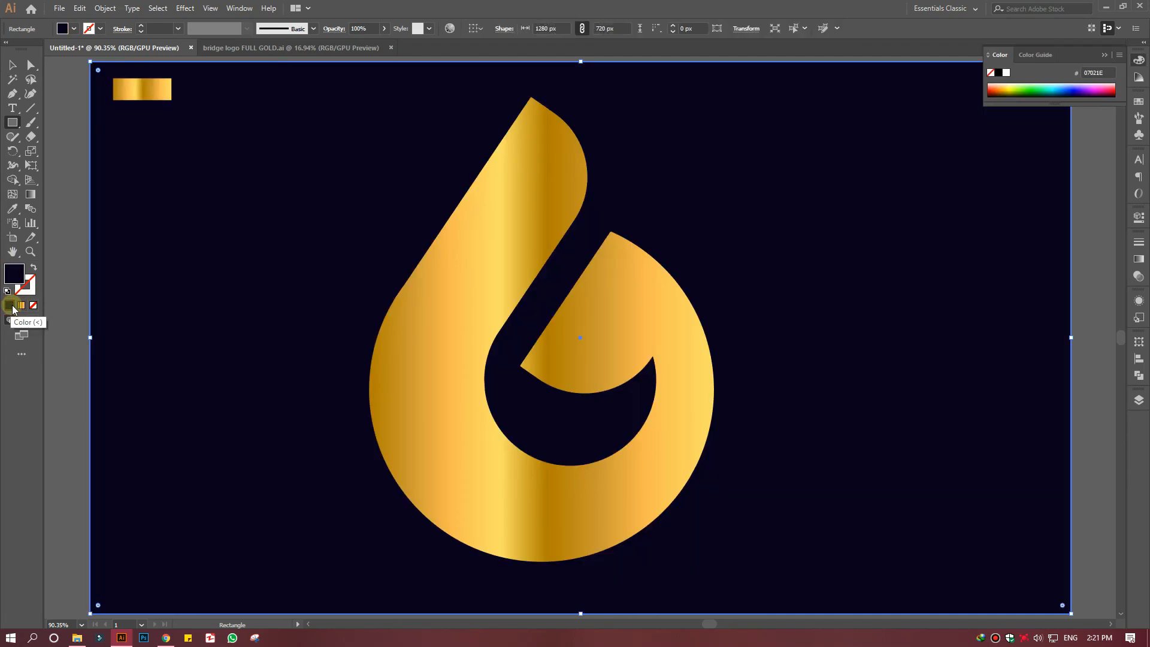
- Lock the navy background rectangle in the layer list
left_click(12, 66)
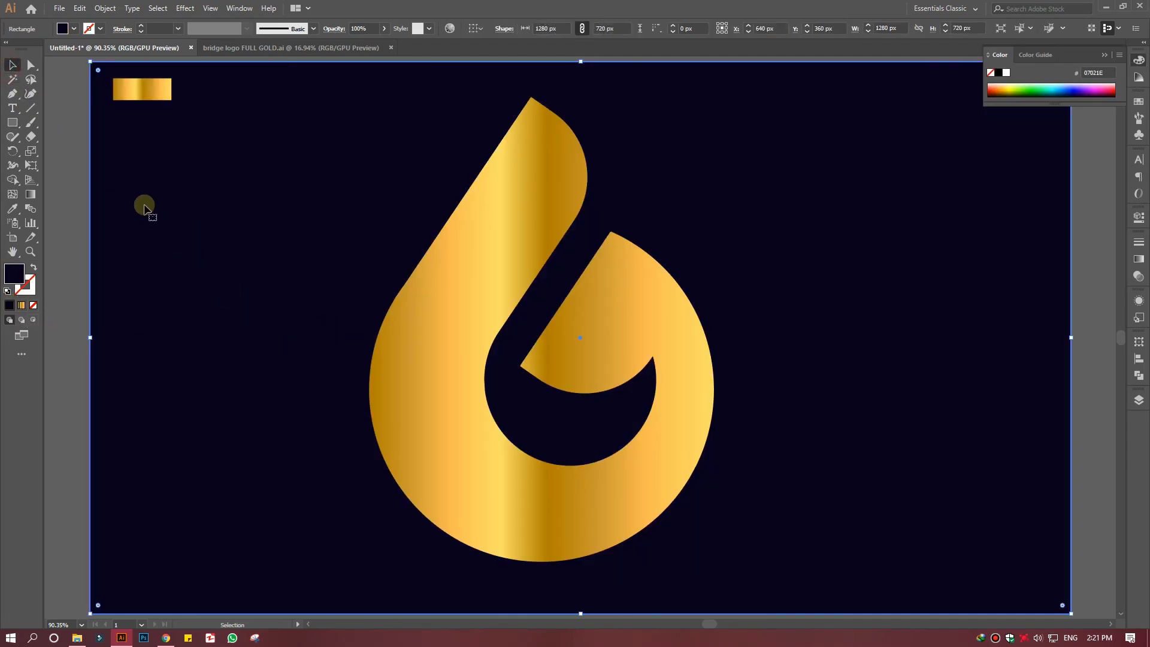
left_click(1138, 400)
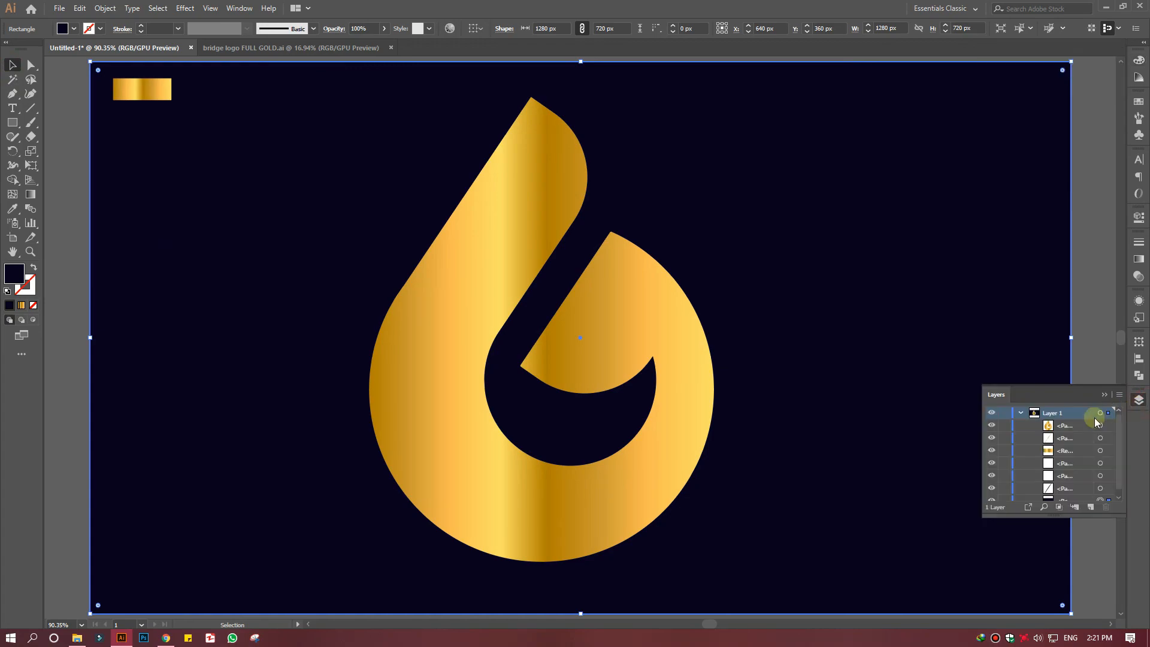
left_click(1005, 498)
left_click(1106, 393)
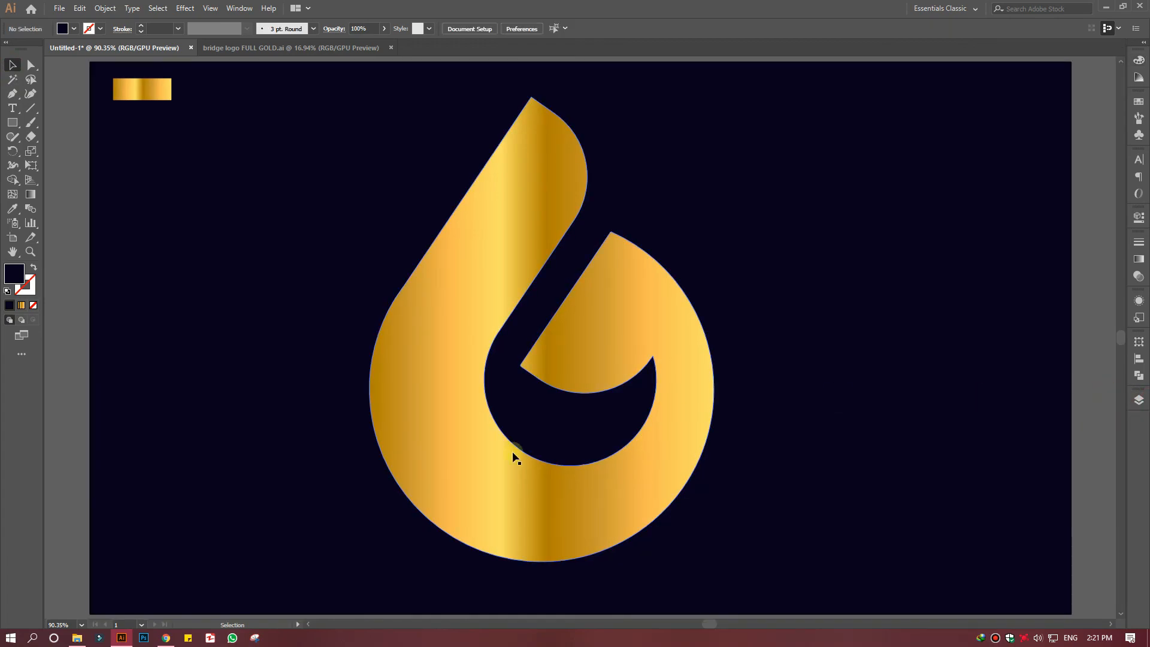